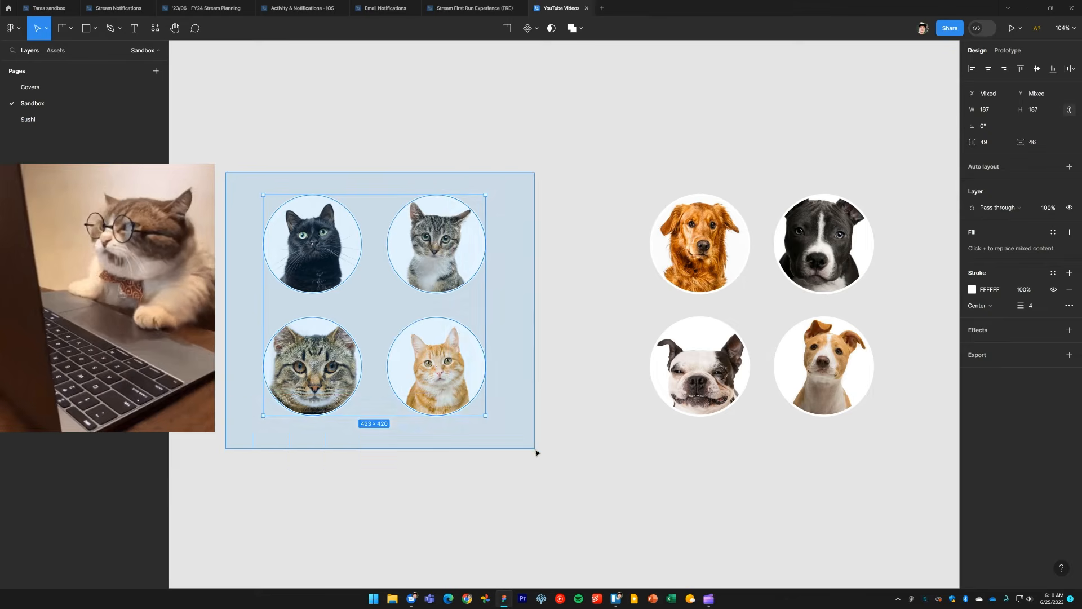
Step: Draw a frame of about 599 × 527 around the four cat pictures so that it contains them
{"action": "left_click_drag", "start_coordinate": [600, 172], "coordinate": [918, 458]}
{"action": "left_click", "coordinate": [918, 459]}
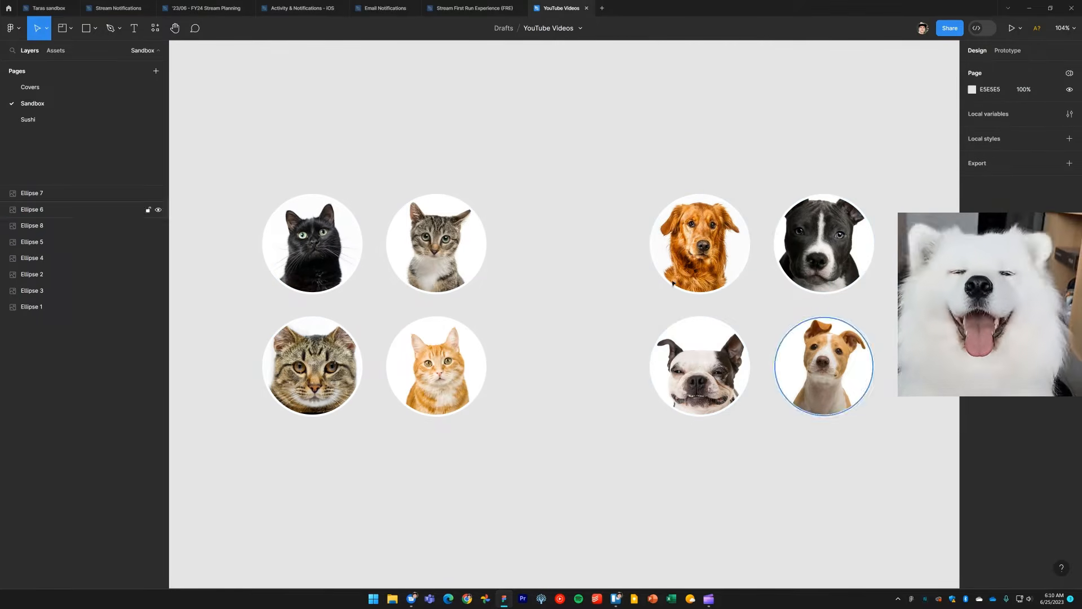
{"action": "left_click", "coordinate": [71, 28]}
{"action": "left_click", "coordinate": [40, 52]}
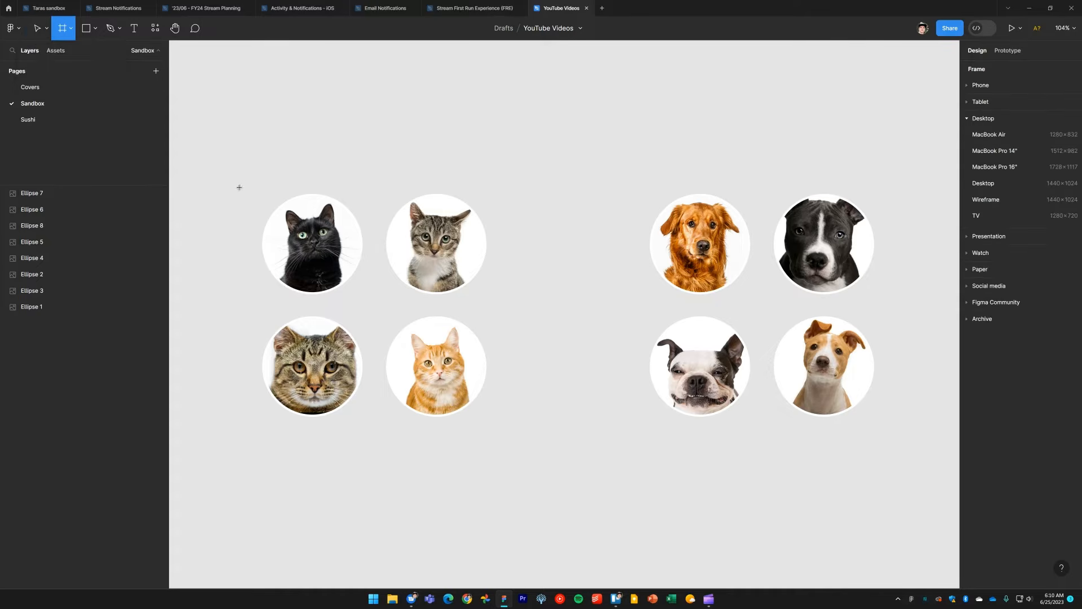
{"action": "left_click_drag", "start_coordinate": [221, 167], "coordinate": [536, 444]}
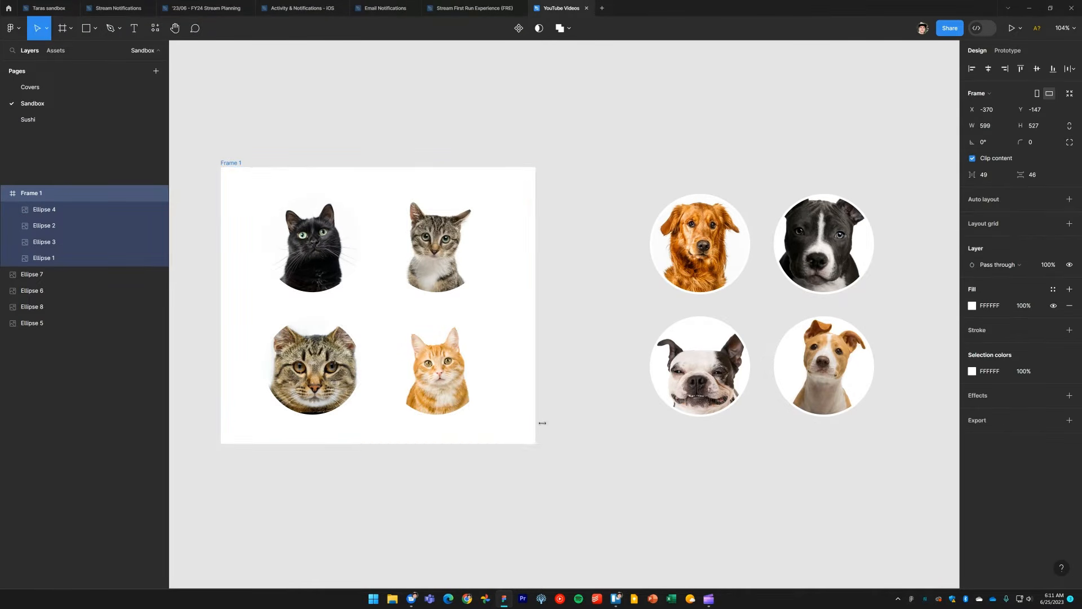
{"action": "left_click", "coordinate": [574, 340]}
Step: Draw a section of about 607 × 511 around the four dog pictures
{"action": "left_click", "coordinate": [70, 28]}
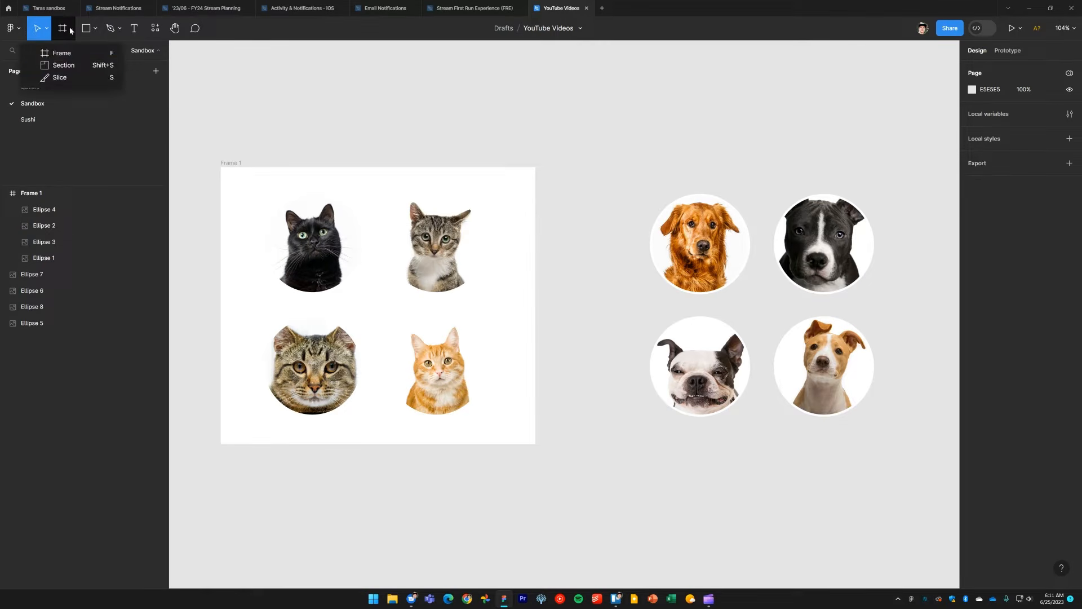
{"action": "left_click", "coordinate": [77, 66]}
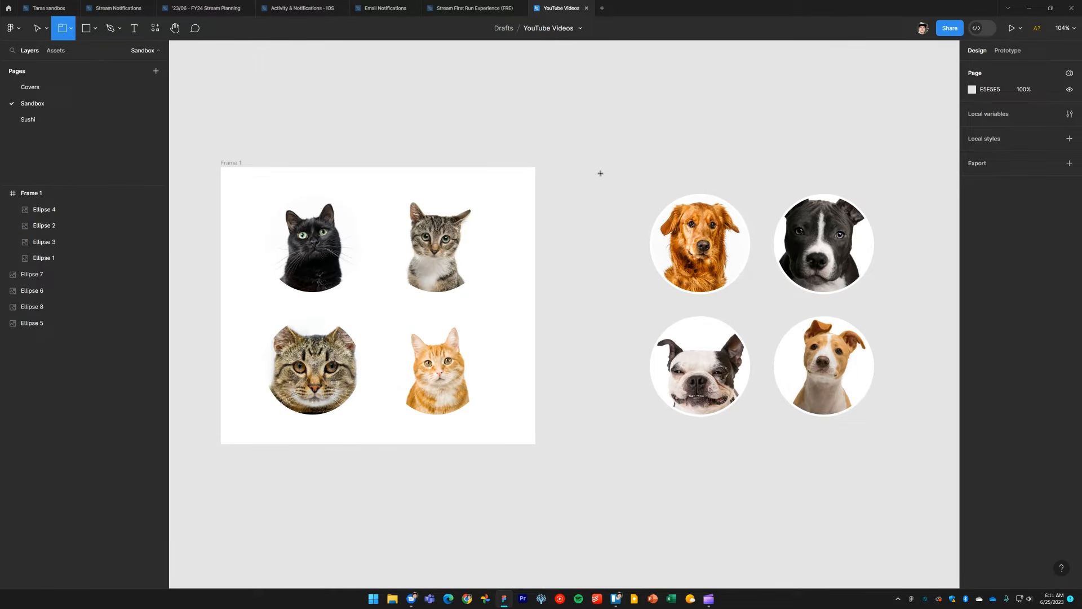
{"action": "left_click_drag", "start_coordinate": [600, 168], "coordinate": [919, 438]}
{"action": "left_click", "coordinate": [569, 145]}
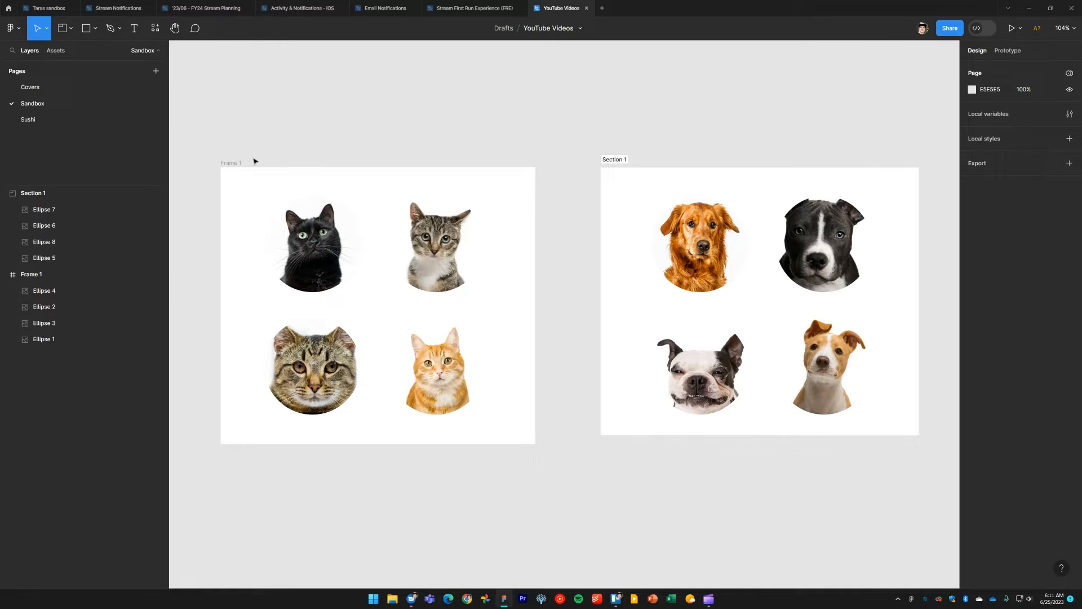
Step: Rename the frame around the cat pictures to Cats
{"action": "left_click", "coordinate": [235, 163]}
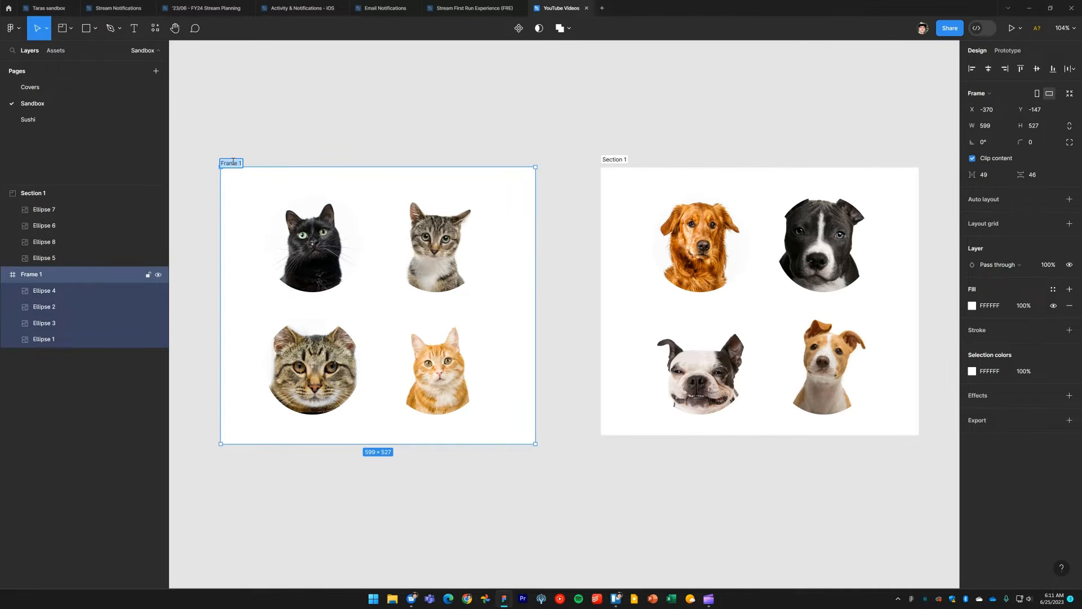
{"action": "type", "text": "Cats"}
{"action": "key", "text": "Return"}
Step: Rename the section around the dog pictures to Dogs
{"action": "double_click", "coordinate": [610, 159]}
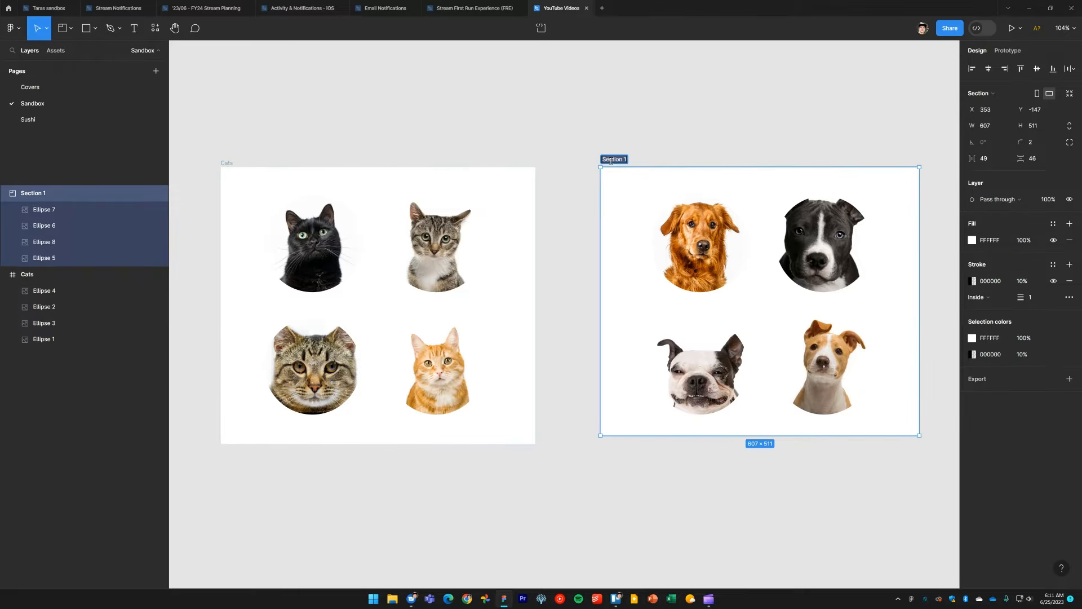
{"action": "type", "text": "Dogs"}
{"action": "key", "text": "Return"}
{"action": "left_click", "coordinate": [532, 136]}
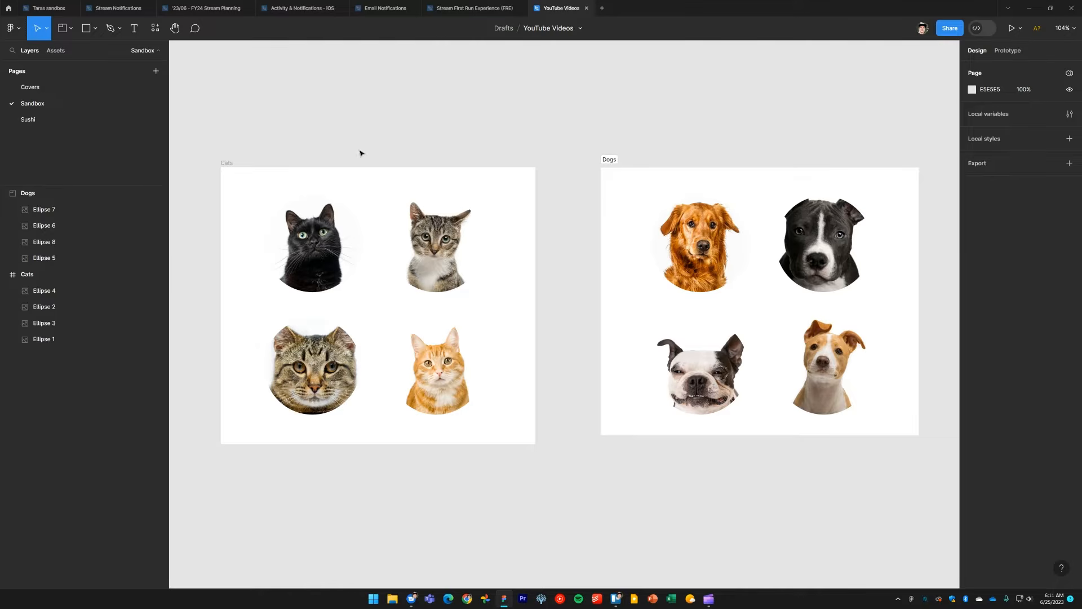
Step: Try other fill colours on the Cats frame and Dogs section together, ending on white
{"action": "left_click", "coordinate": [227, 165]}
{"action": "left_click", "coordinate": [609, 160], "text": "shift"}
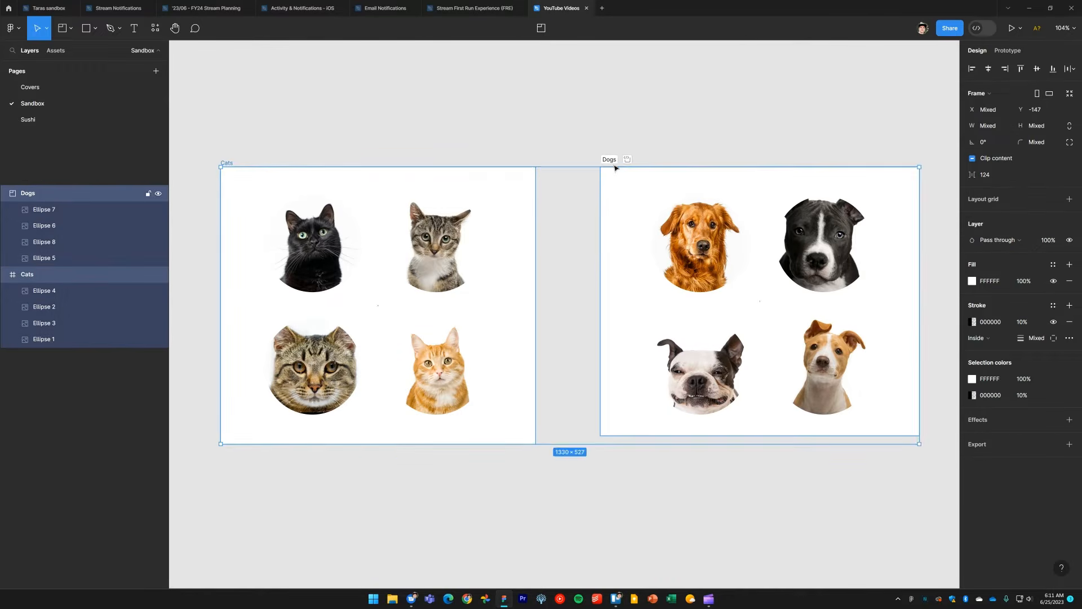
{"action": "scroll", "coordinate": [590, 229], "scroll_direction": "right", "scroll_amount": 2}
{"action": "scroll", "coordinate": [618, 261], "scroll_direction": "up", "scroll_amount": 1}
{"action": "left_click_drag", "start_coordinate": [618, 261], "coordinate": [639, 245]}
{"action": "left_click", "coordinate": [971, 281]}
{"action": "mouse_move", "coordinate": [924, 361]}
{"action": "left_mouse_down"}
{"action": "mouse_move", "coordinate": [932, 355]}
{"action": "mouse_move", "coordinate": [908, 387]}
{"action": "mouse_move", "coordinate": [929, 354]}
{"action": "mouse_move", "coordinate": [884, 391]}
{"action": "mouse_move", "coordinate": [834, 314]}
{"action": "left_mouse_up"}
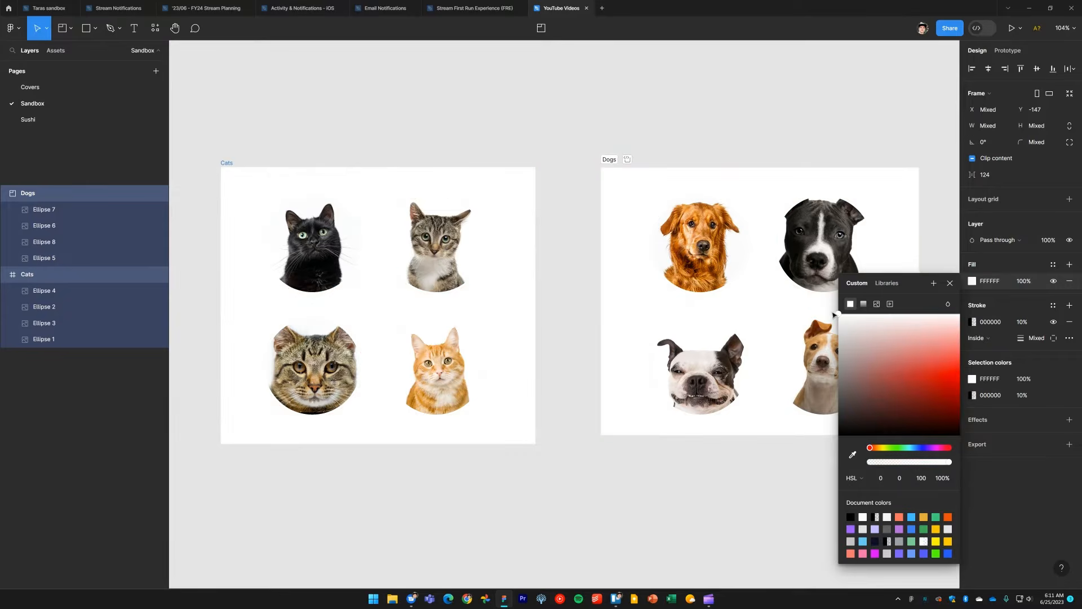
{"action": "left_click", "coordinate": [754, 164]}
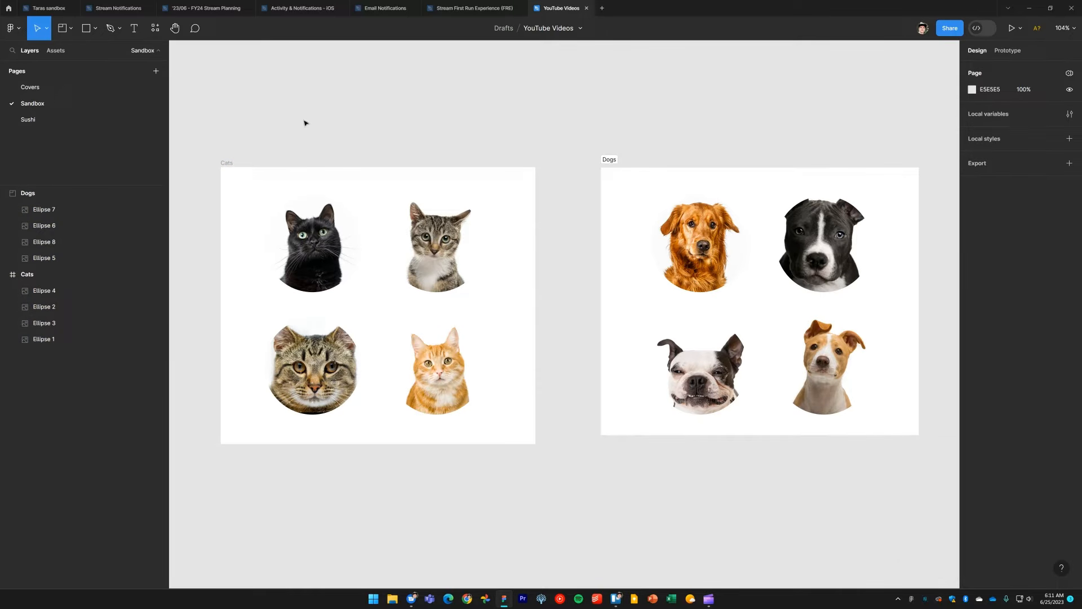
Step: Anchor the cat pictures to their nearest frame corners with constraints, using Right for the two right-hand cats
{"action": "left_click", "coordinate": [225, 169]}
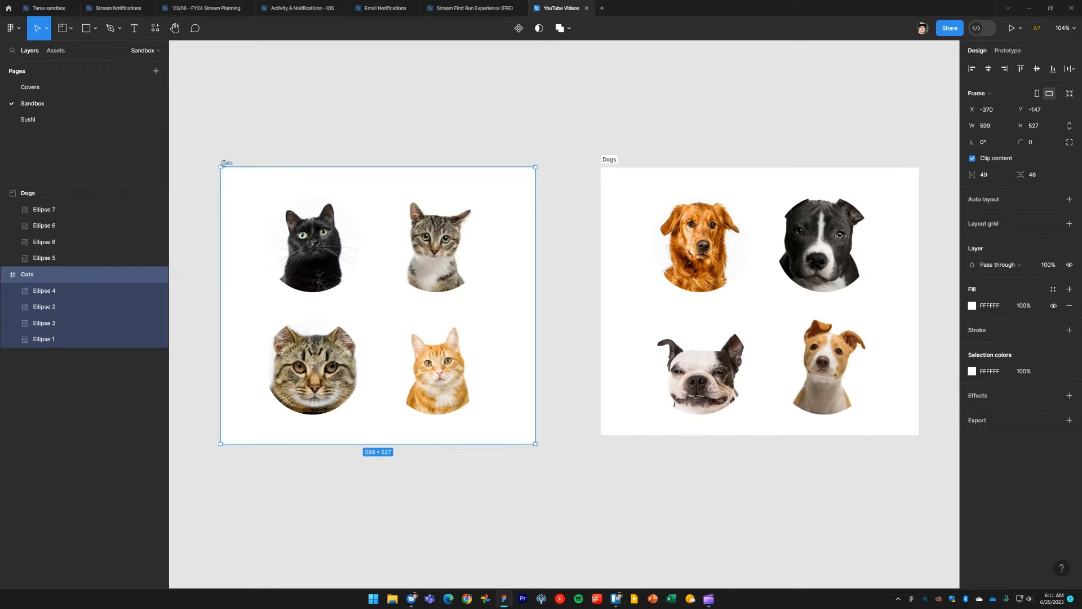
{"action": "left_click", "coordinate": [314, 255]}
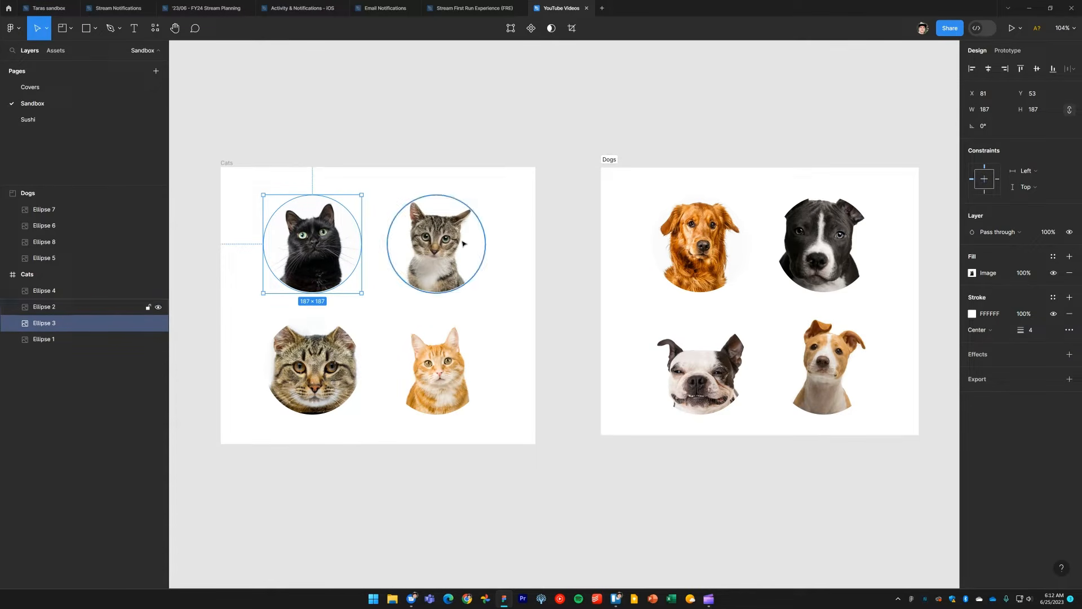
{"action": "left_click", "coordinate": [85, 307]}
{"action": "left_click", "coordinate": [997, 179]}
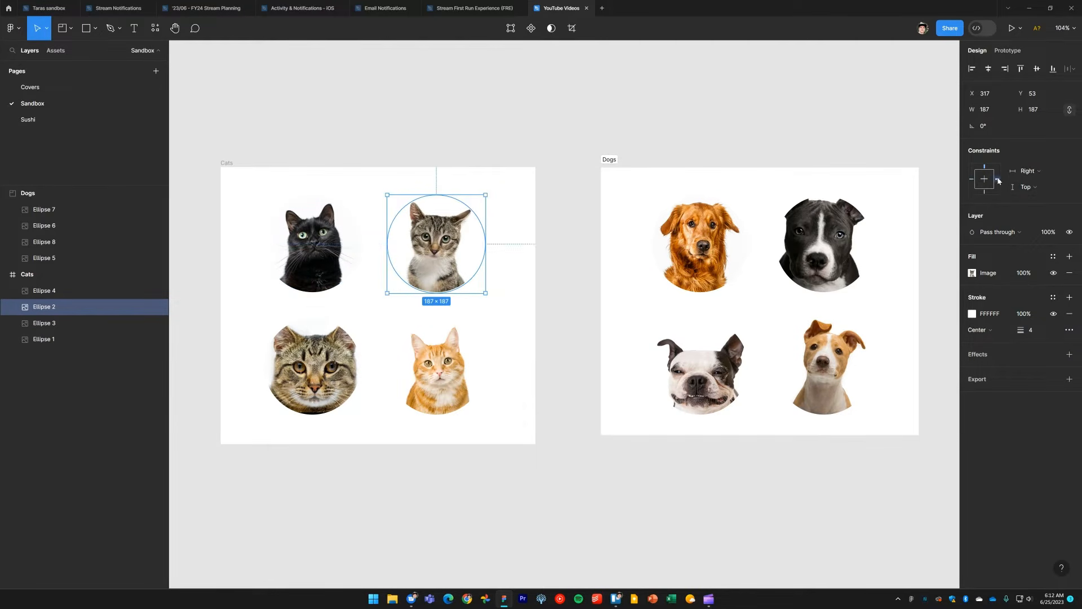
{"action": "left_click", "coordinate": [484, 410]}
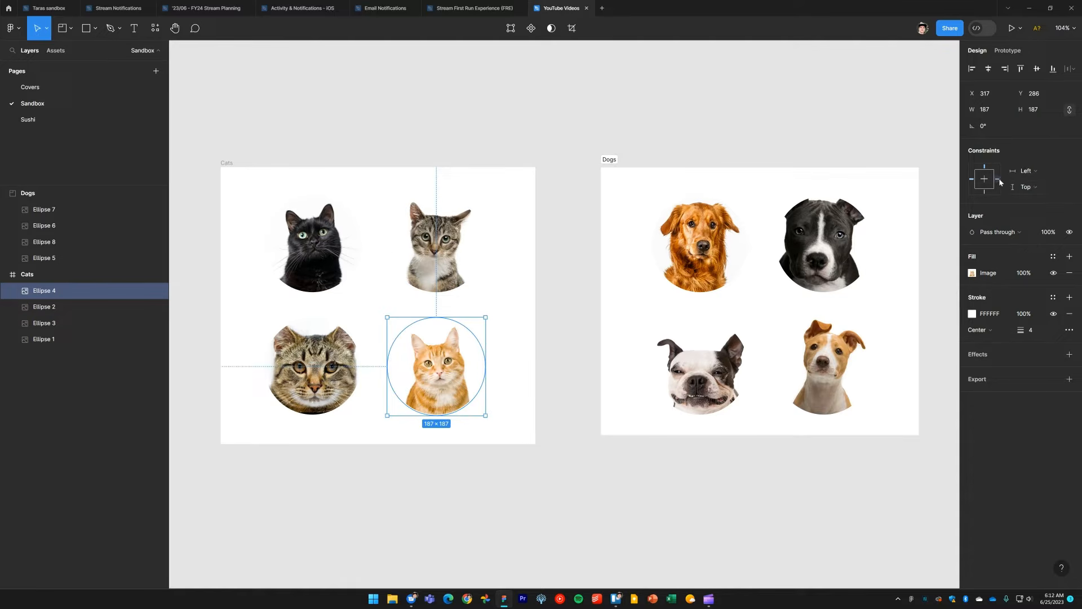
{"action": "left_click", "coordinate": [347, 389]}
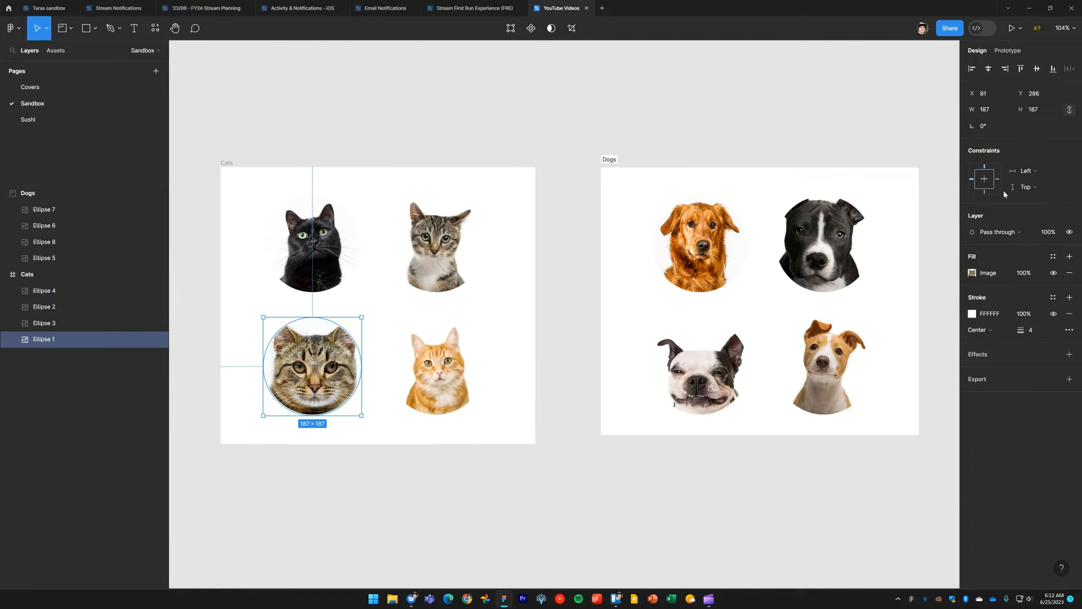
{"action": "left_click", "coordinate": [376, 101]}
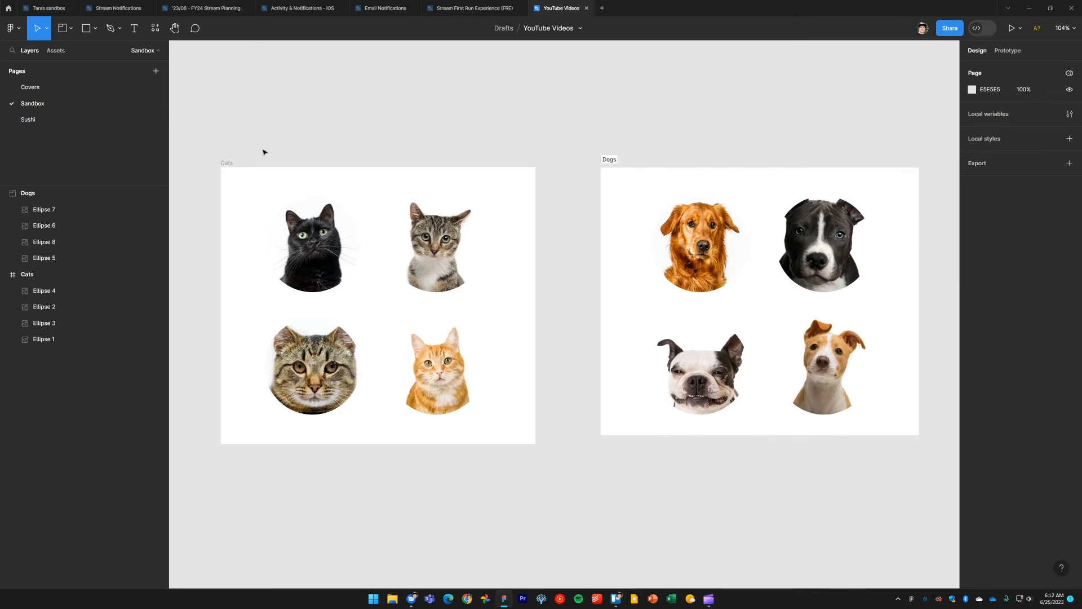
Step: Resize the Cats frame back and forth from its lower-right corner to test the pictures' constraints
{"action": "left_click", "coordinate": [227, 163]}
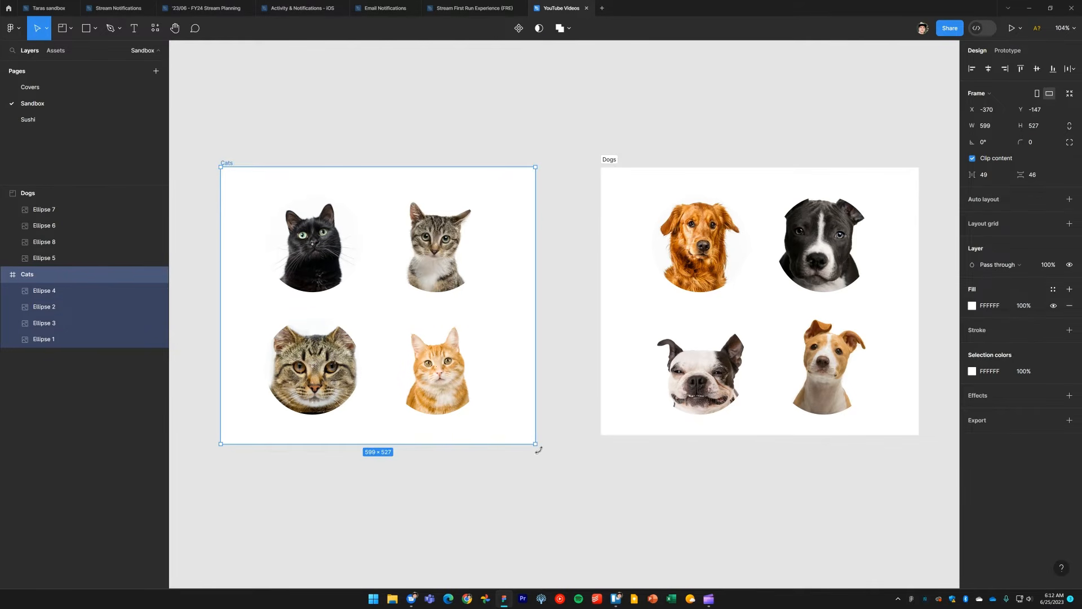
{"action": "mouse_move", "coordinate": [535, 443]}
{"action": "left_mouse_down"}
{"action": "mouse_move", "coordinate": [635, 510]}
{"action": "mouse_move", "coordinate": [492, 483]}
{"action": "mouse_move", "coordinate": [433, 423]}
{"action": "mouse_move", "coordinate": [529, 432]}
{"action": "mouse_move", "coordinate": [652, 517]}
{"action": "mouse_move", "coordinate": [701, 532]}
{"action": "mouse_move", "coordinate": [510, 470]}
{"action": "mouse_move", "coordinate": [477, 476]}
{"action": "mouse_move", "coordinate": [508, 404]}
{"action": "mouse_move", "coordinate": [652, 504]}
{"action": "mouse_move", "coordinate": [499, 445]}
{"action": "mouse_move", "coordinate": [521, 448]}
{"action": "mouse_move", "coordinate": [609, 507]}
{"action": "mouse_move", "coordinate": [535, 443]}
{"action": "left_mouse_up"}
{"action": "left_click", "coordinate": [662, 138]}
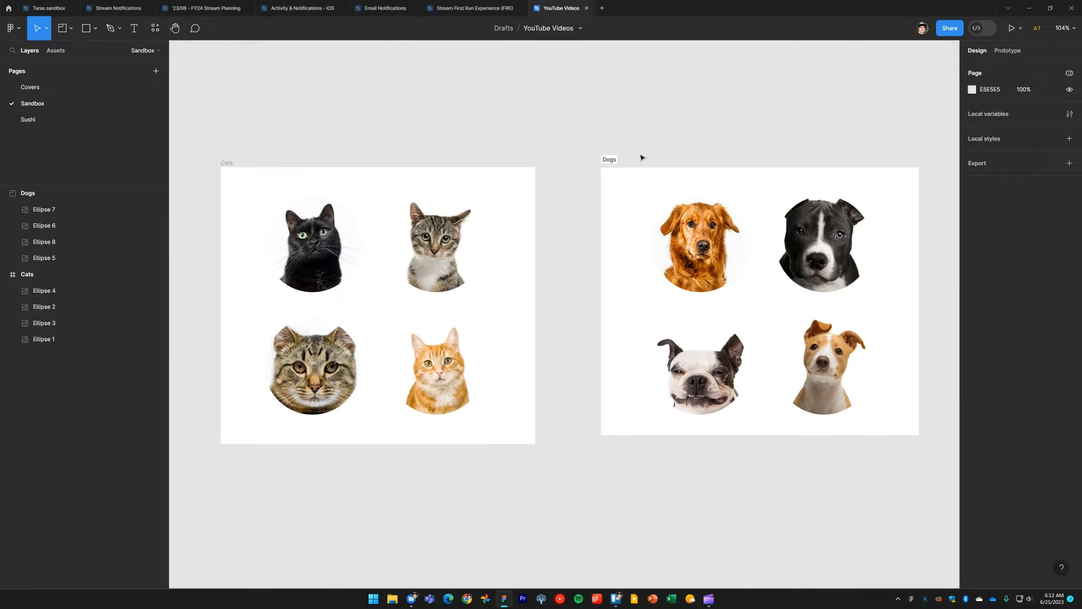
Step: Examine the properties of each dog picture inside the Dogs section for constraint options
{"action": "left_click", "coordinate": [609, 159]}
{"action": "left_click", "coordinate": [795, 251]}
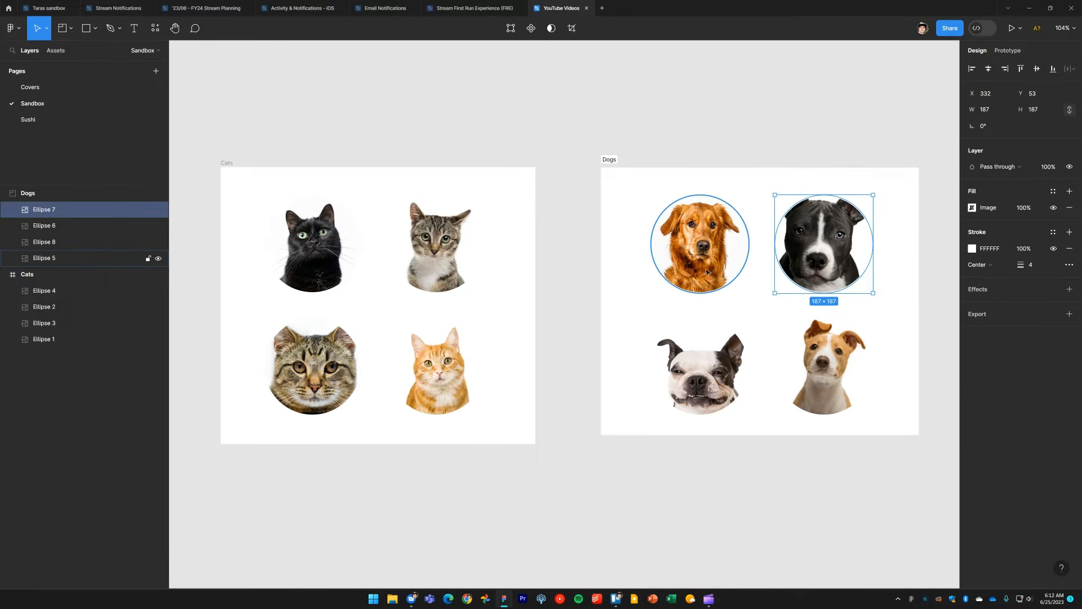
{"action": "left_click", "coordinate": [700, 245]}
{"action": "left_click", "coordinate": [712, 373]}
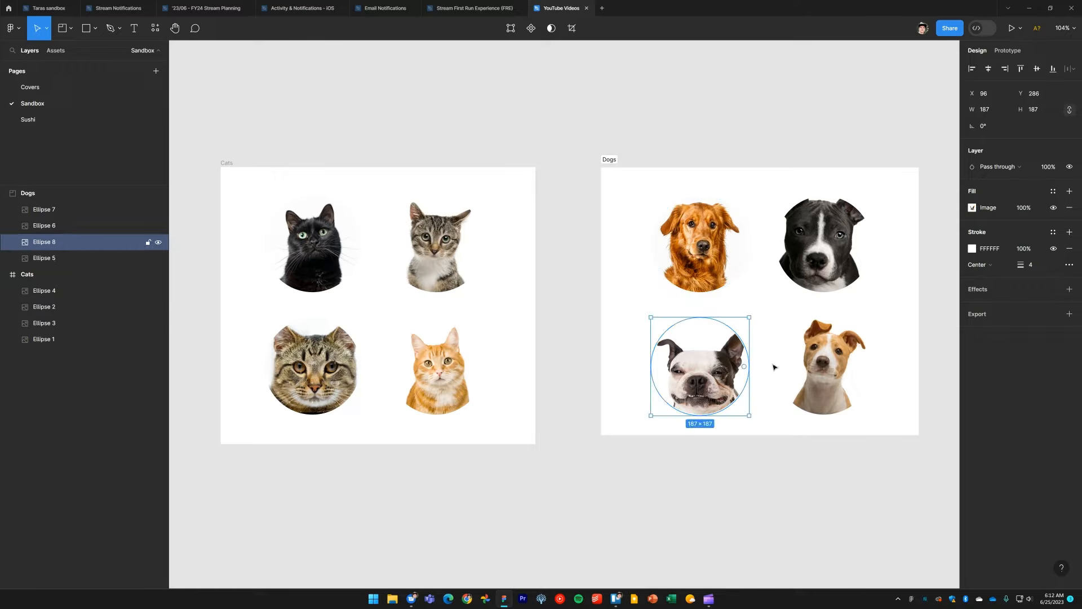
{"action": "left_click", "coordinate": [824, 373]}
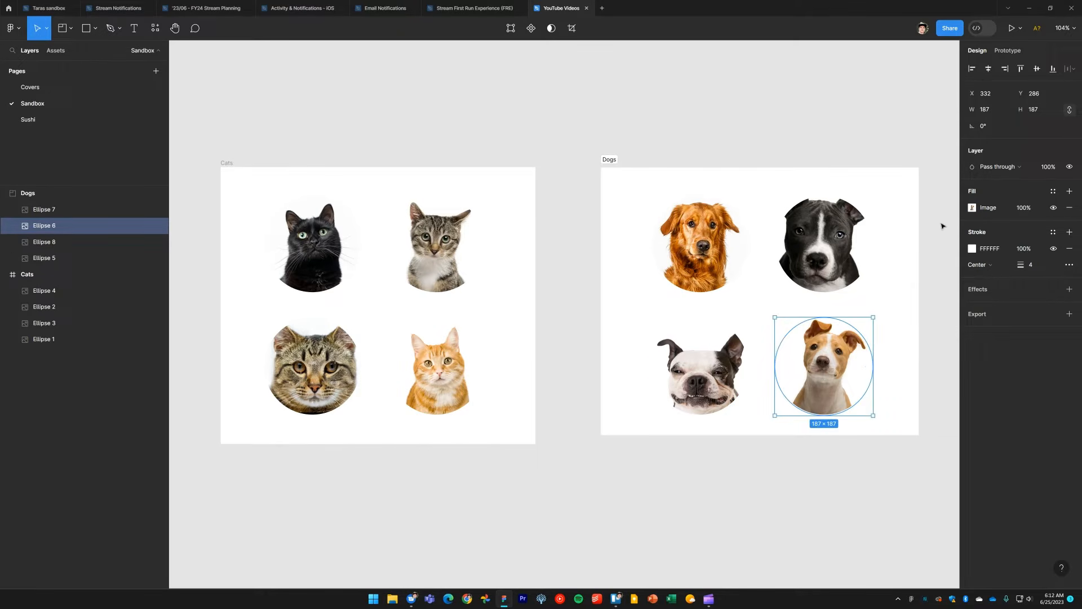
{"action": "left_click", "coordinate": [676, 133]}
Step: Resize the Dogs section from its lower-right corner to about 605 × 546
{"action": "left_click", "coordinate": [612, 160]}
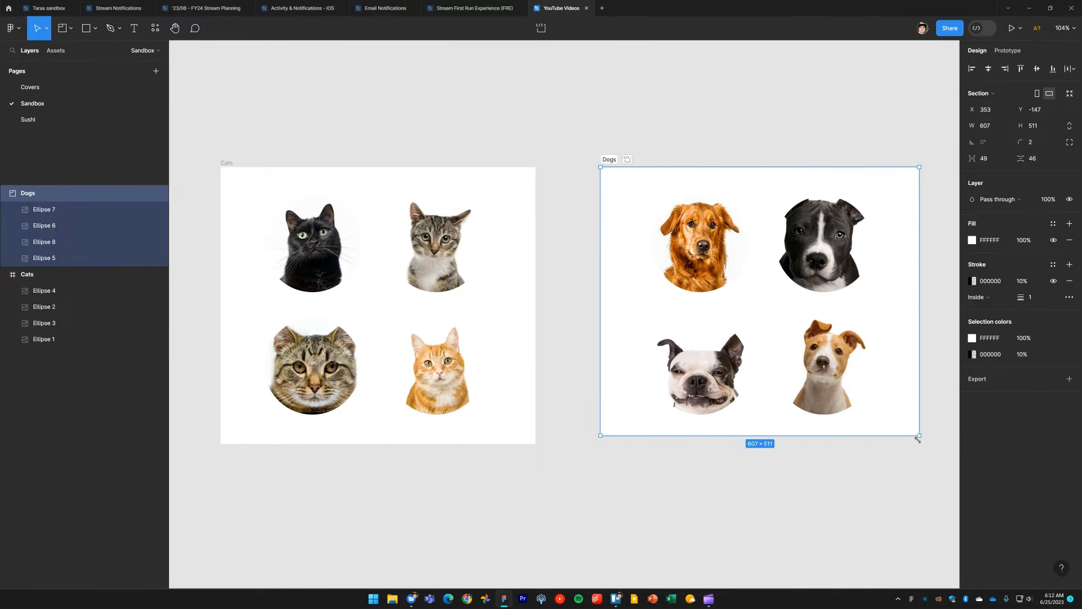
{"action": "mouse_move", "coordinate": [920, 443]}
{"action": "left_mouse_down"}
{"action": "mouse_move", "coordinate": [845, 450]}
{"action": "mouse_move", "coordinate": [746, 432]}
{"action": "mouse_move", "coordinate": [838, 459]}
{"action": "mouse_move", "coordinate": [905, 464]}
{"action": "mouse_move", "coordinate": [918, 453]}
{"action": "left_mouse_up"}
{"action": "left_click", "coordinate": [893, 506]}
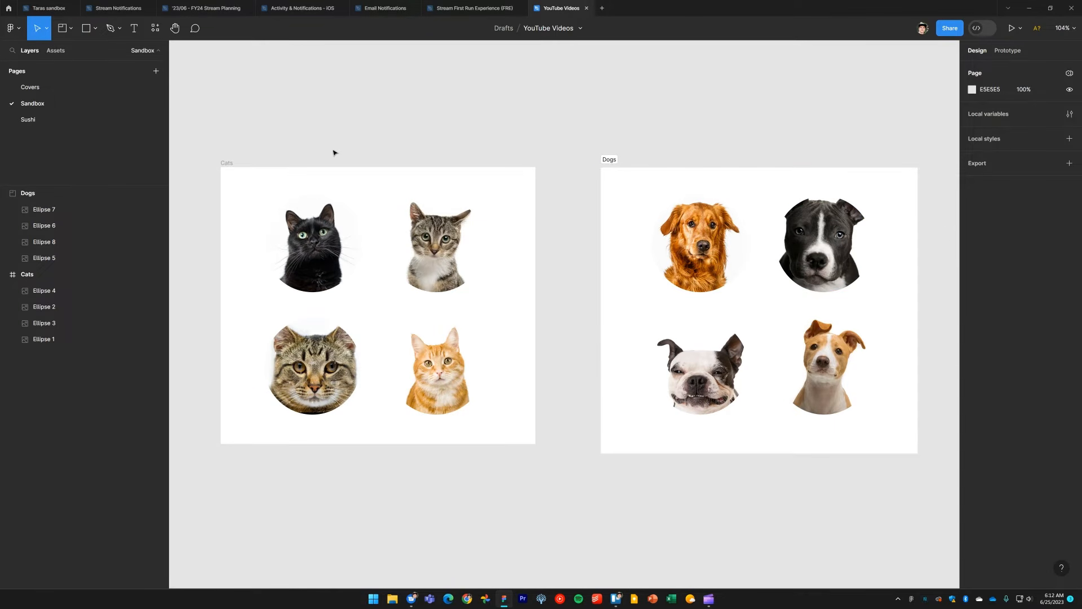
Step: Move the two right-hand cat pictures out of the Cats frame, and undo the move
{"action": "left_click", "coordinate": [445, 255]}
{"action": "left_click", "coordinate": [452, 391], "text": "shift"}
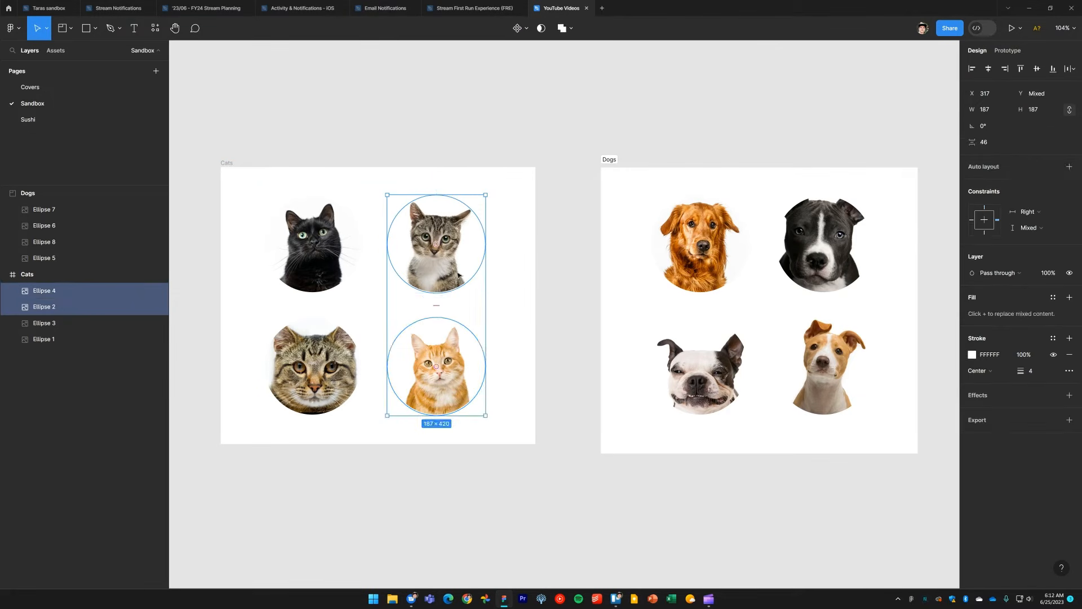
{"action": "left_click_drag", "start_coordinate": [451, 274], "coordinate": [618, 133]}
{"action": "key", "text": "ctrl+z"}
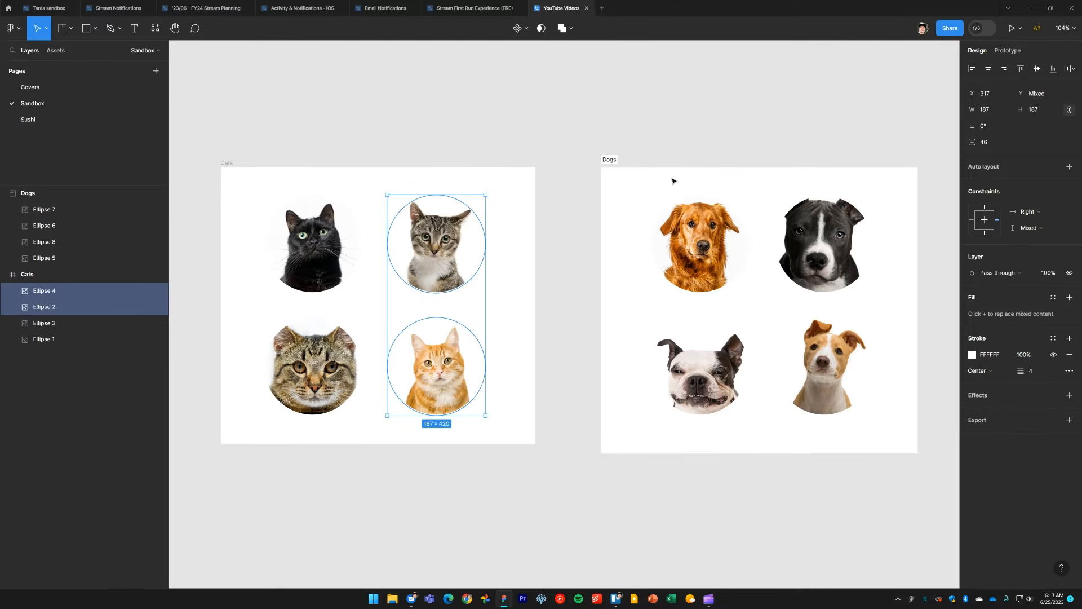
Step: Move the two right-hand dog pictures out of the Dogs section onto the canvas, and undo the move
{"action": "left_click", "coordinate": [837, 257]}
{"action": "left_click", "coordinate": [834, 360], "text": "shift"}
{"action": "left_click_drag", "start_coordinate": [843, 254], "coordinate": [865, 262]}
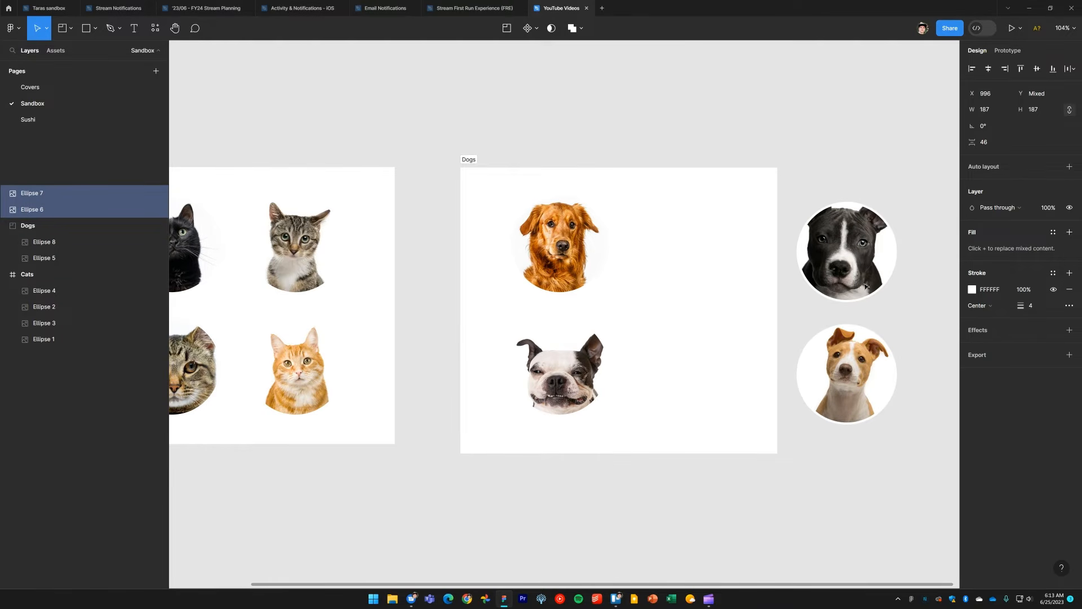
{"action": "key", "text": "ctrl+z"}
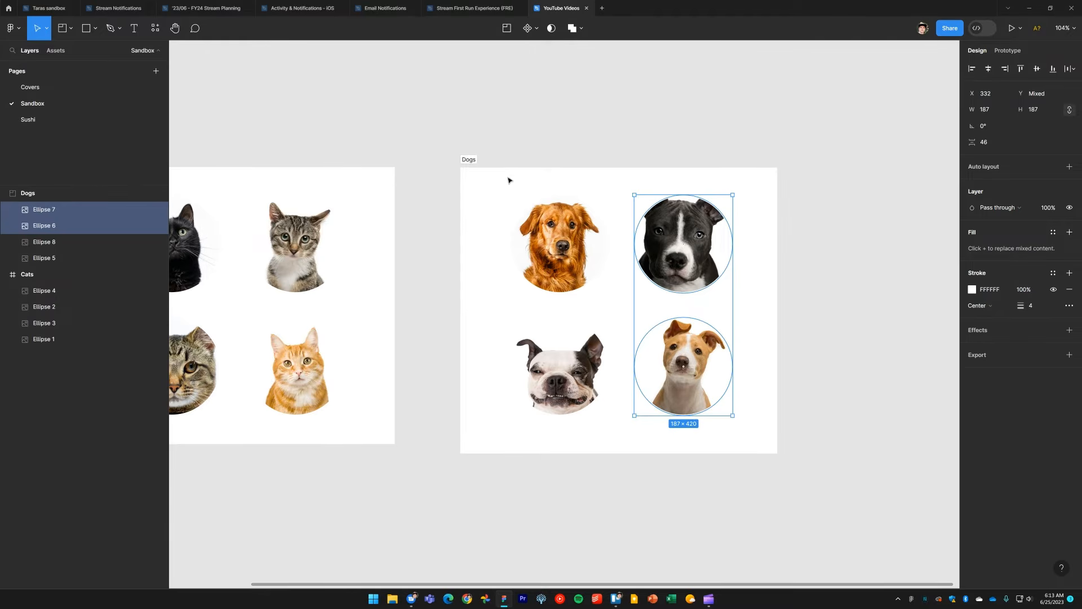
Step: Shrink the Dogs section to about 304 × 521, excluding the two right-hand dogs, and move those dogs farther from it
{"action": "left_click", "coordinate": [470, 160]}
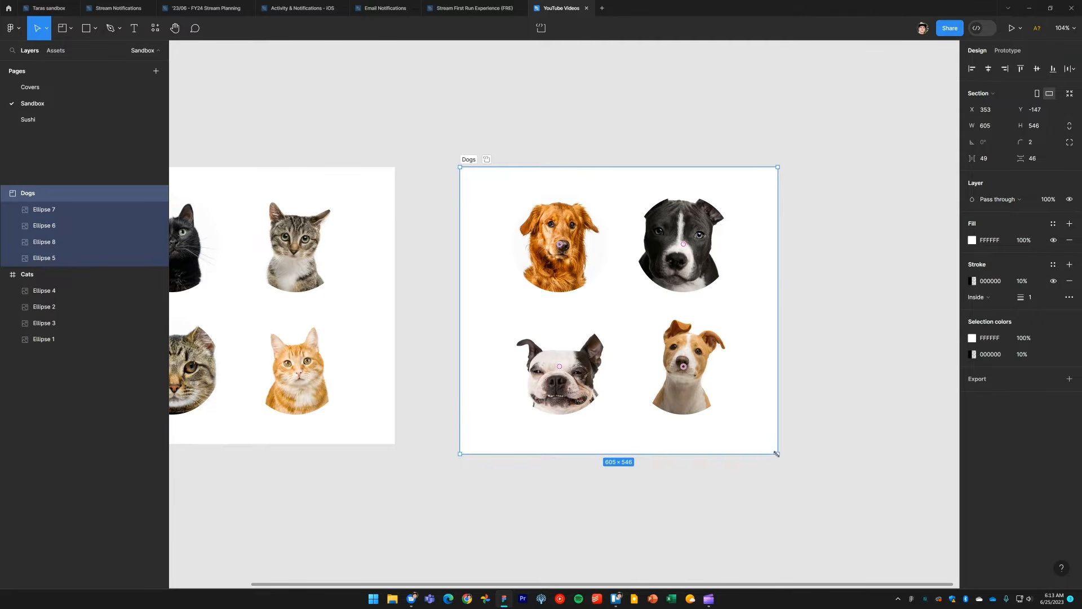
{"action": "left_click_drag", "start_coordinate": [777, 454], "coordinate": [619, 439]}
{"action": "left_click", "coordinate": [703, 264]}
{"action": "left_click", "coordinate": [709, 363], "text": "shift"}
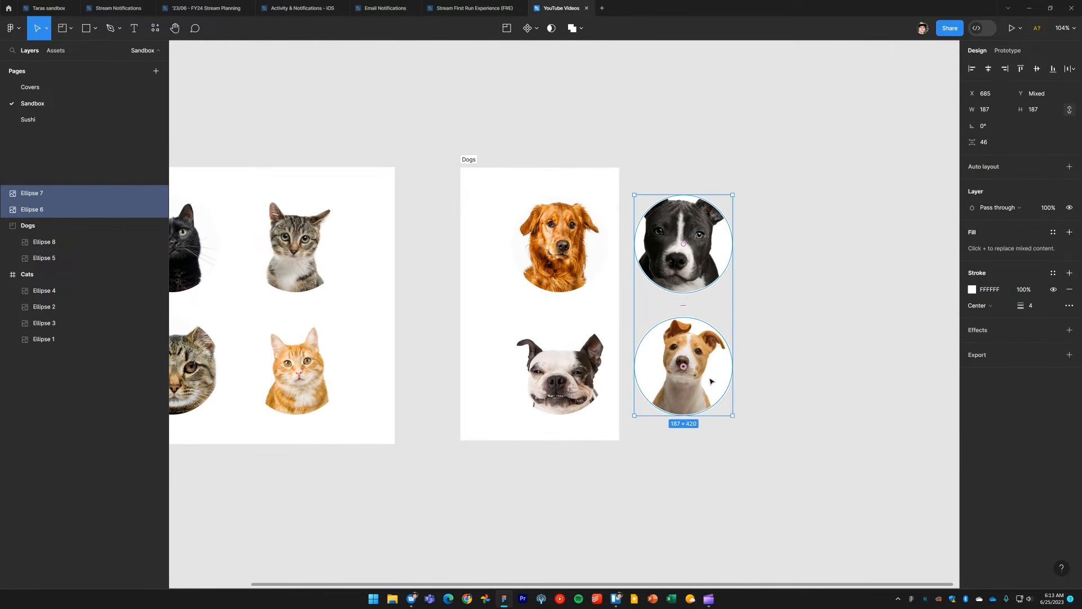
{"action": "left_click_drag", "start_coordinate": [710, 379], "coordinate": [808, 385]}
Step: Undo the move of the two right-hand dogs and the shrinking of the Dogs section
{"action": "key", "text": "ctrl+z"}
{"action": "key", "text": "ctrl+z"}
{"action": "key", "text": "ctrl+z"}
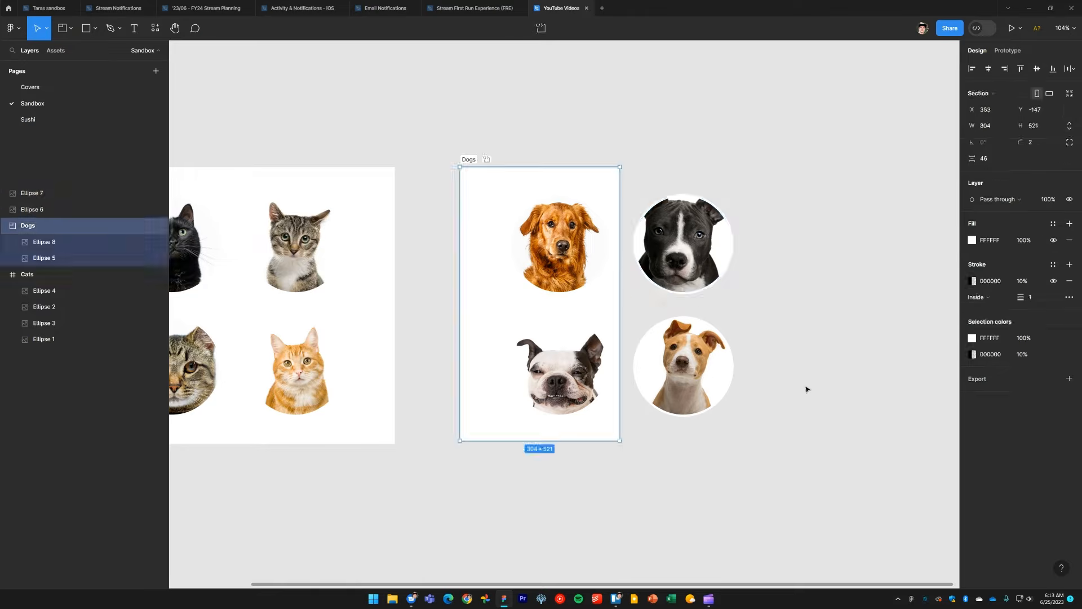
{"action": "left_click_drag", "start_coordinate": [684, 493], "coordinate": [675, 498]}
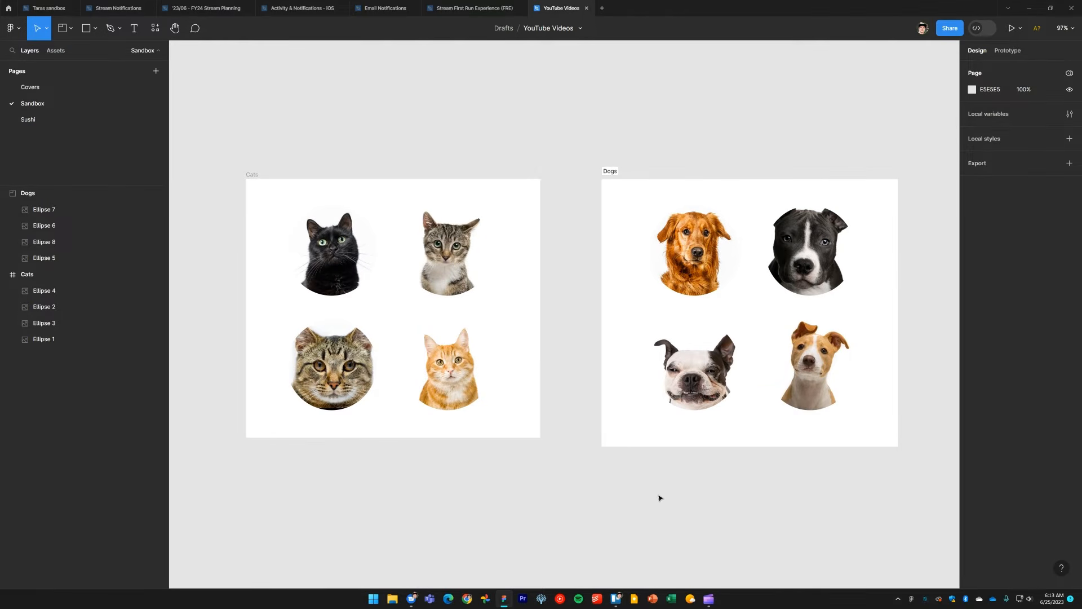
Step: Draw a frame of about 1450 × 670 around both the Cats frame and the Dogs section
{"action": "key", "text": "f"}
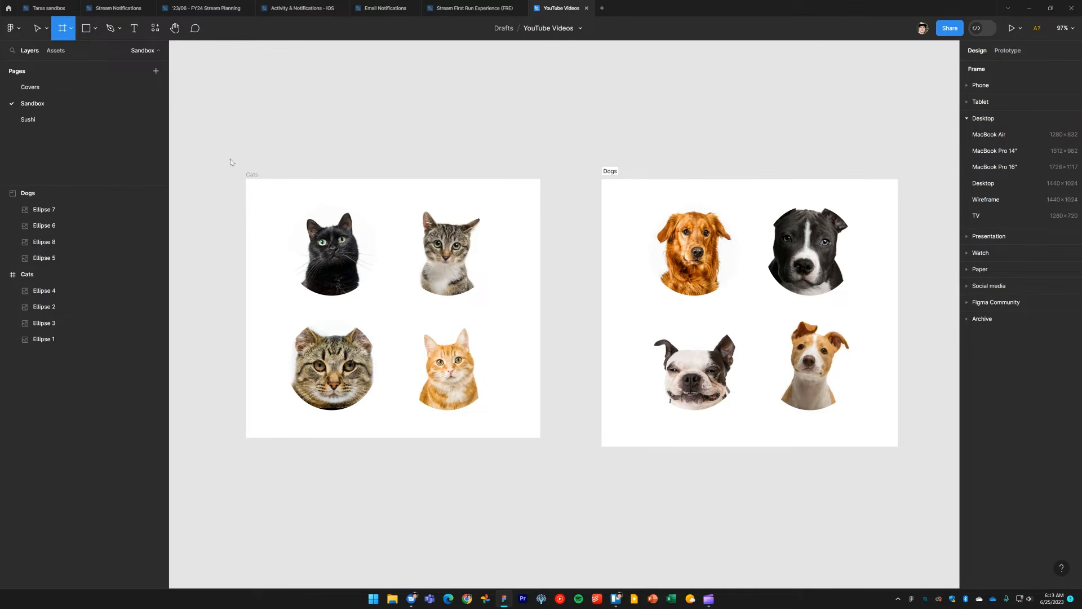
{"action": "left_click_drag", "start_coordinate": [215, 145], "coordinate": [927, 474]}
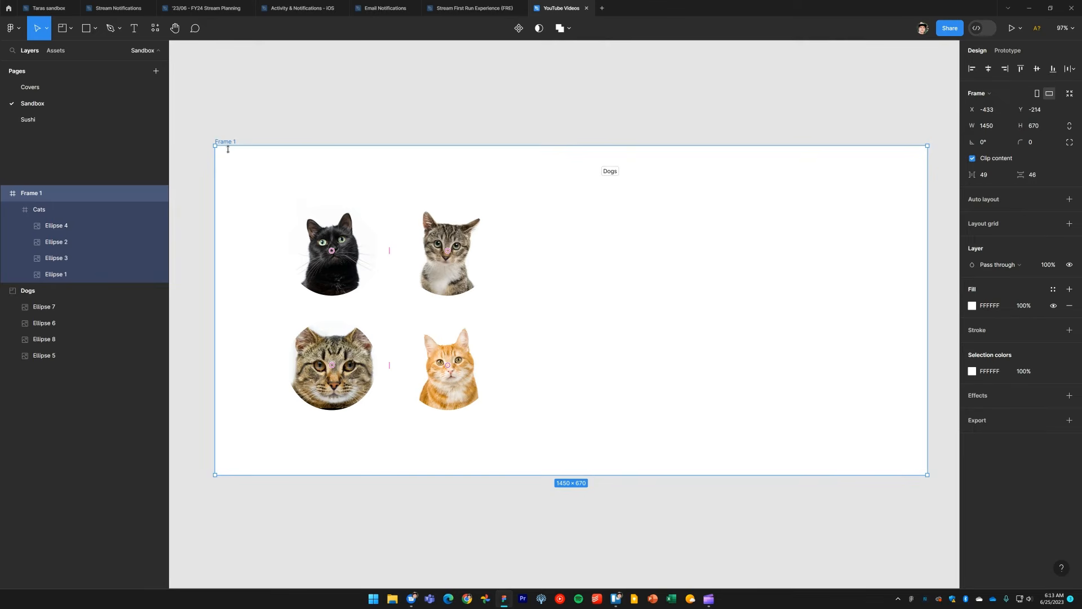
Step: Move the new frame down with the cat pictures, and undo the move and the frame itself
{"action": "left_click_drag", "start_coordinate": [229, 144], "coordinate": [248, 443]}
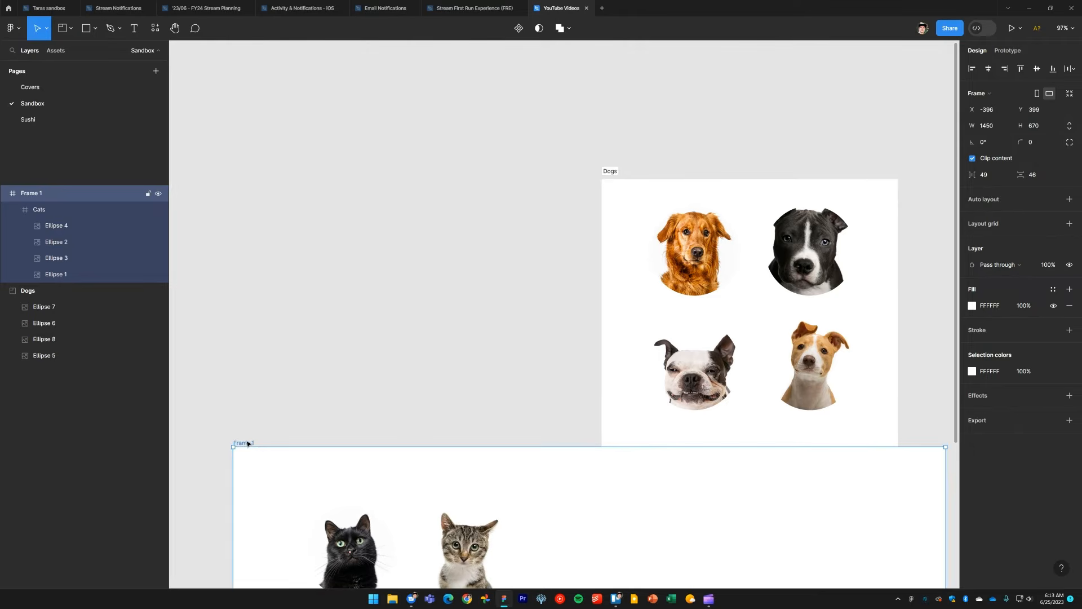
{"action": "key", "text": "ctrl+z"}
{"action": "key", "text": "ctrl+z"}
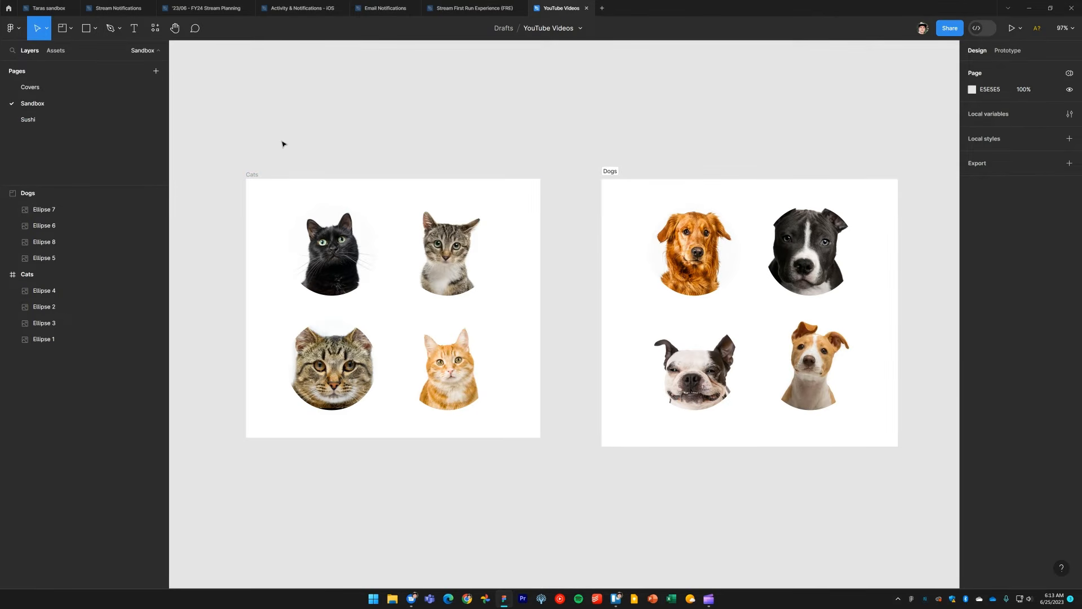
Step: Draw a section of about 1463 × 695 around both the Cats frame and the Dogs section, and move it slightly
{"action": "key", "text": "f"}
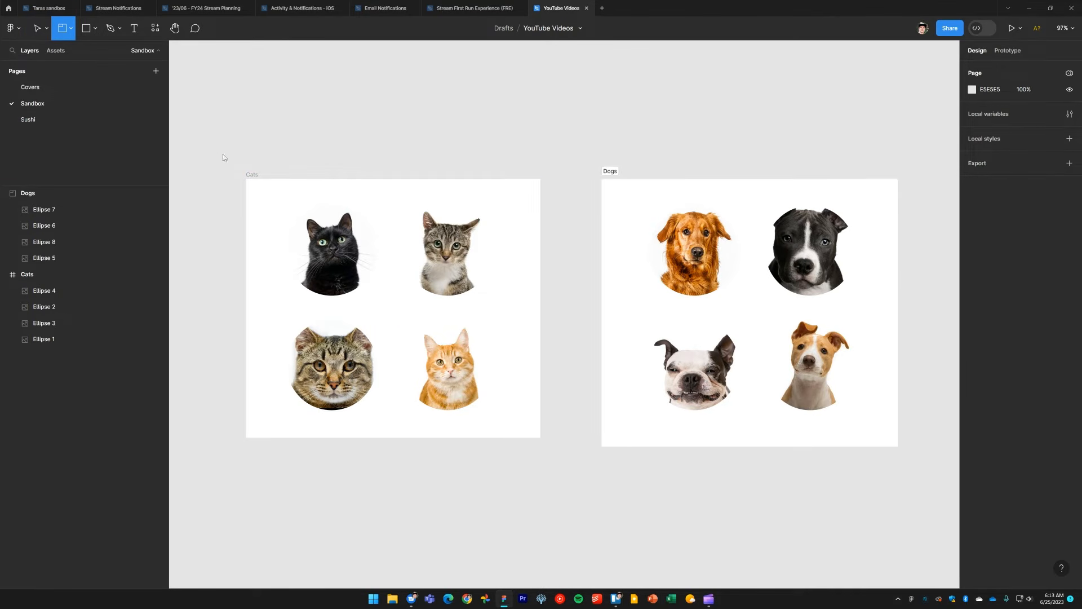
{"action": "left_click_drag", "start_coordinate": [216, 143], "coordinate": [933, 485]}
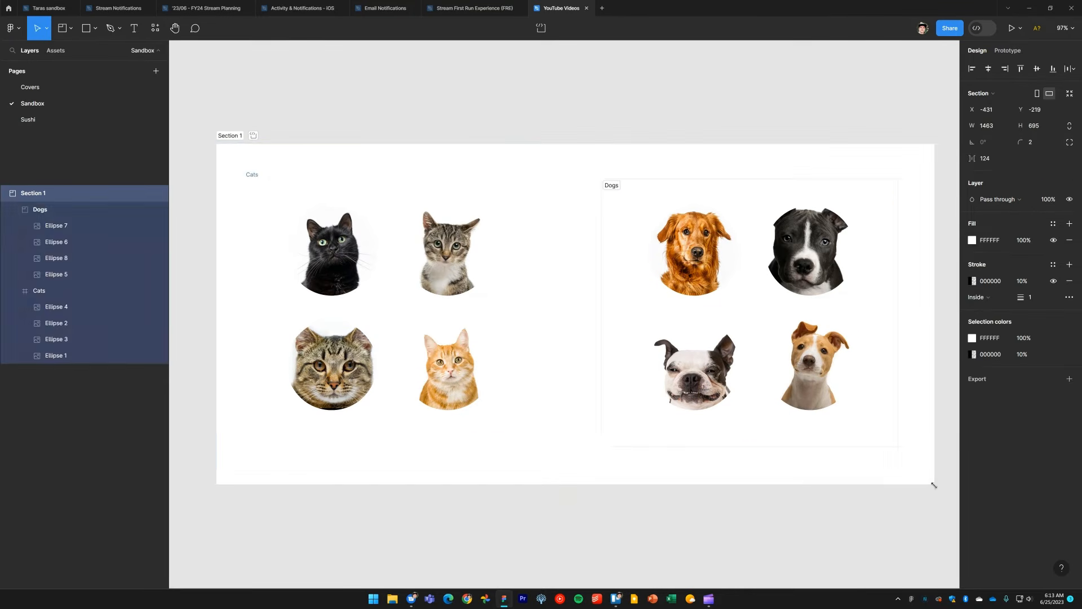
{"action": "mouse_move", "coordinate": [233, 136]}
{"action": "left_mouse_down"}
{"action": "mouse_move", "coordinate": [241, 106]}
{"action": "mouse_move", "coordinate": [213, 150]}
{"action": "mouse_move", "coordinate": [272, 174]}
{"action": "mouse_move", "coordinate": [236, 109]}
{"action": "mouse_move", "coordinate": [208, 146]}
{"action": "mouse_move", "coordinate": [244, 198]}
{"action": "mouse_move", "coordinate": [273, 169]}
{"action": "mouse_move", "coordinate": [252, 107]}
{"action": "mouse_move", "coordinate": [219, 121]}
{"action": "left_mouse_up"}
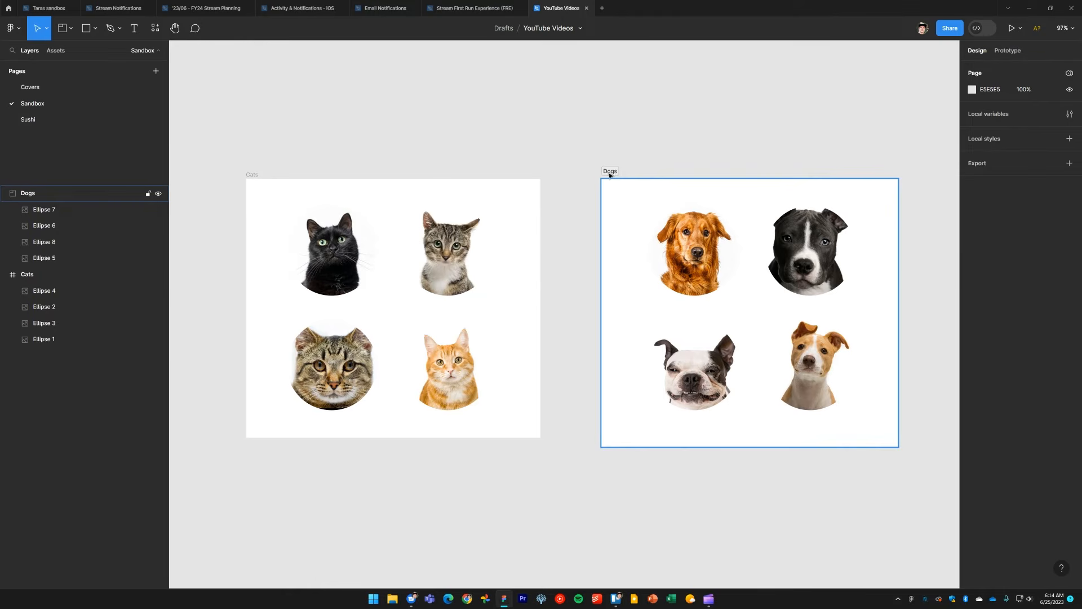
Step: Enlarge the Dogs section to about 809 × 690 and resize its sides to fit the dog pictures at 627 × 624
{"action": "left_click", "coordinate": [612, 174]}
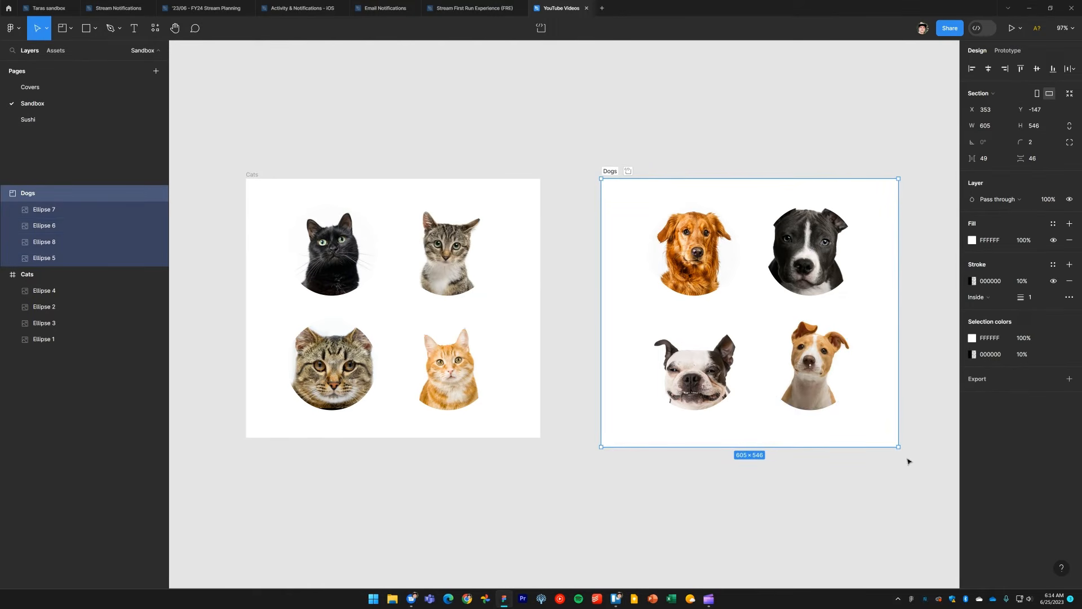
{"action": "left_click_drag", "start_coordinate": [900, 447], "coordinate": [857, 516]}
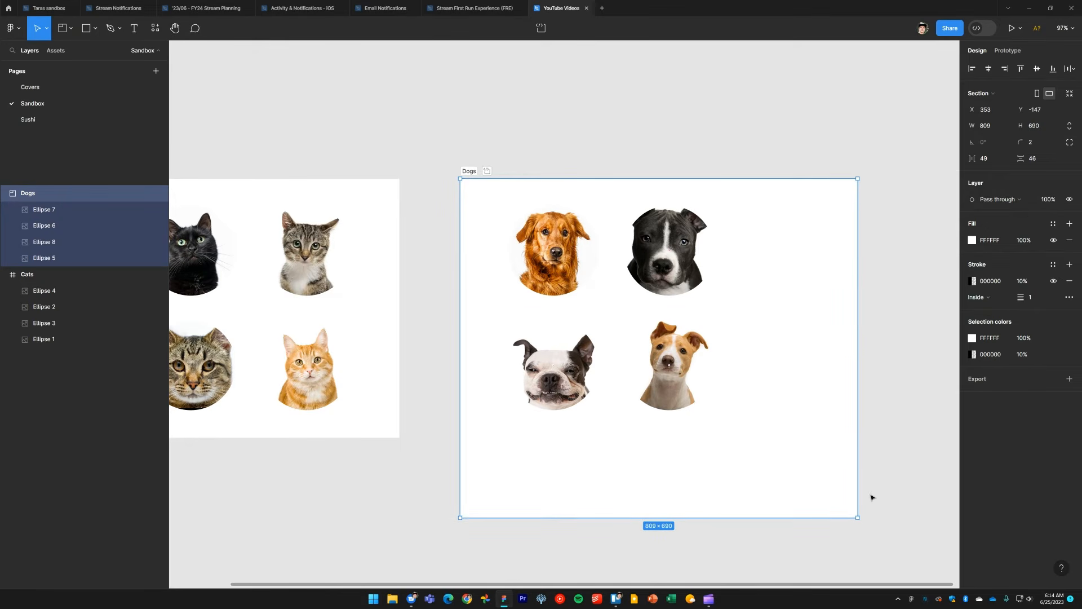
{"action": "double_click", "coordinate": [858, 443]}
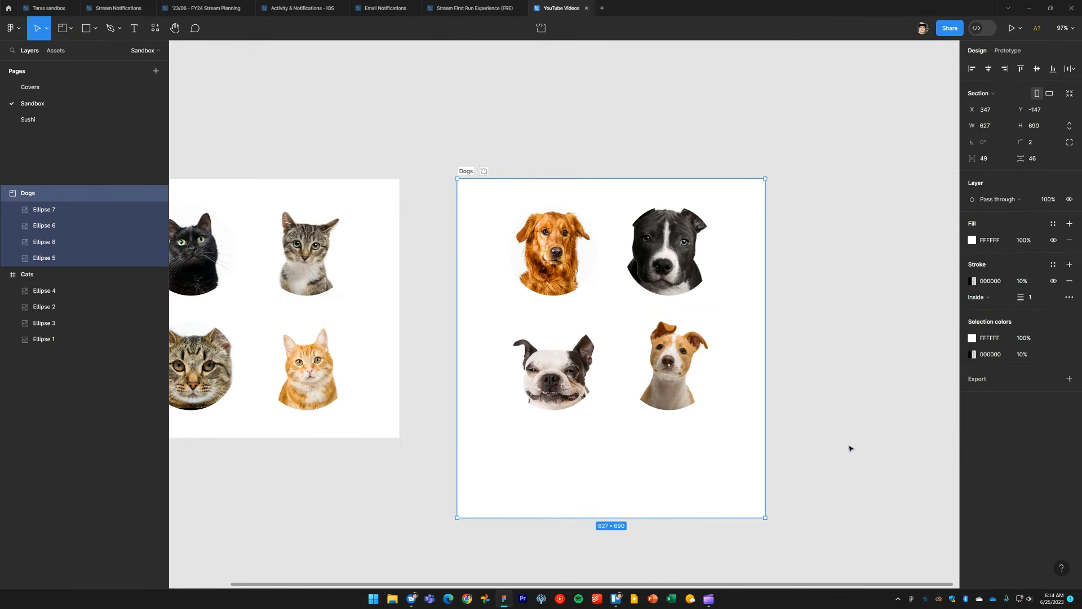
{"action": "double_click", "coordinate": [715, 517]}
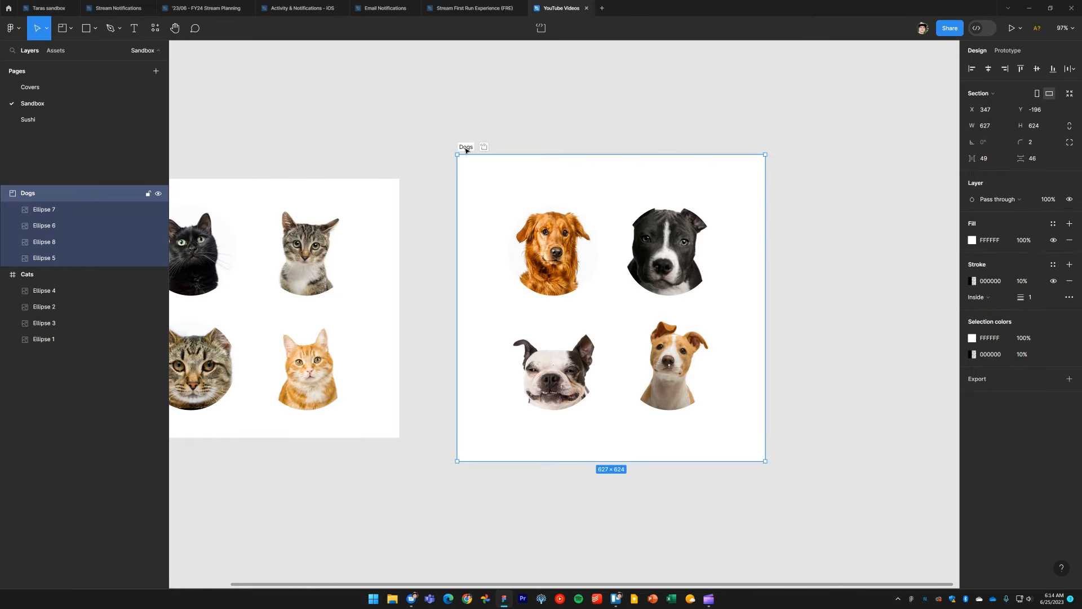
Step: Enlarge the Dogs section to about 944 × 800 and fit it back around the dog pictures in one go
{"action": "left_click_drag", "start_coordinate": [764, 461], "coordinate": [920, 547]}
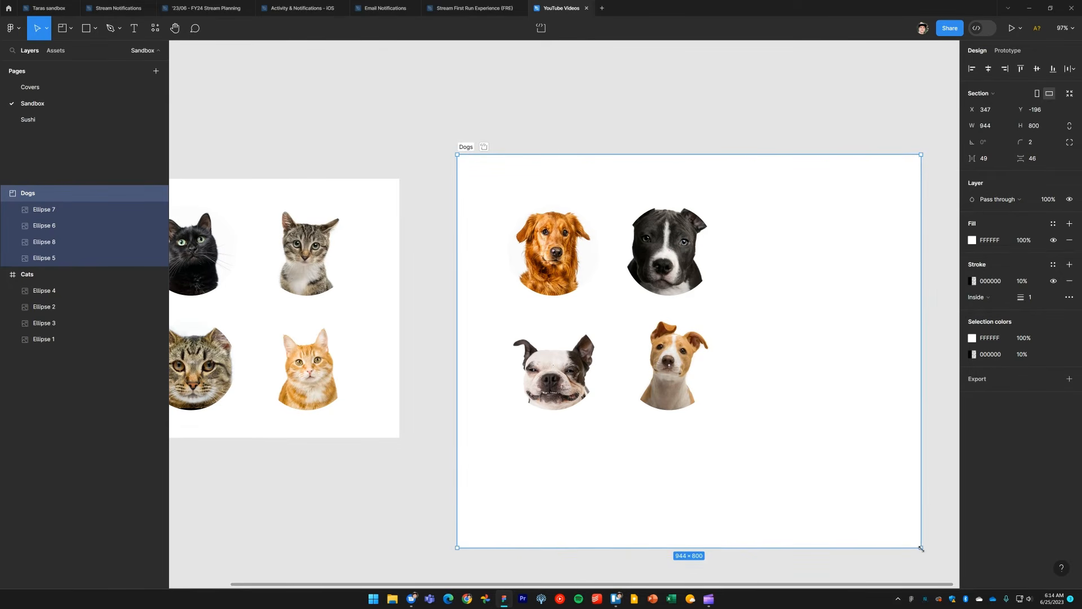
{"action": "double_click", "coordinate": [921, 548]}
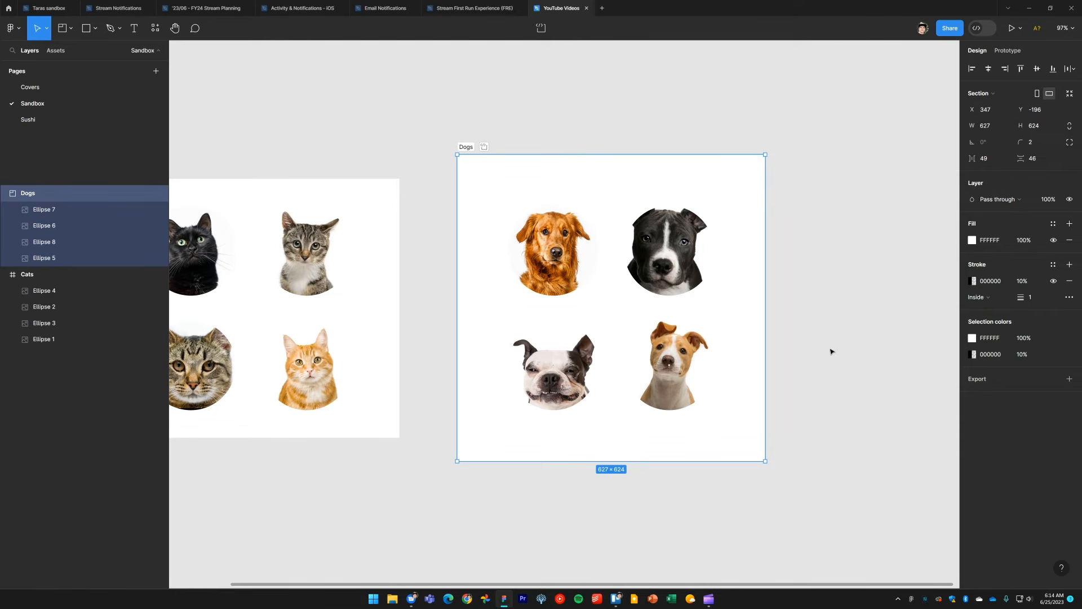
{"action": "left_click_drag", "start_coordinate": [578, 324], "coordinate": [735, 322]}
{"action": "key", "text": "Escape"}
Step: Enlarge the Cats frame to about 680 × 618 and try to fit it to its contents from its corner
{"action": "left_click", "coordinate": [270, 172]}
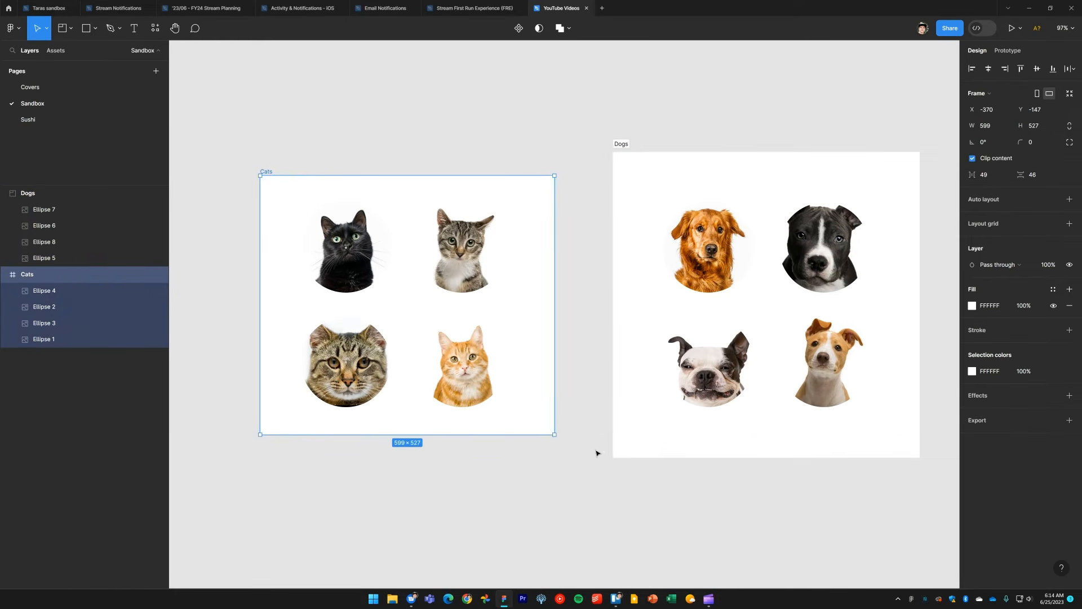
{"action": "left_click_drag", "start_coordinate": [554, 435], "coordinate": [594, 479]}
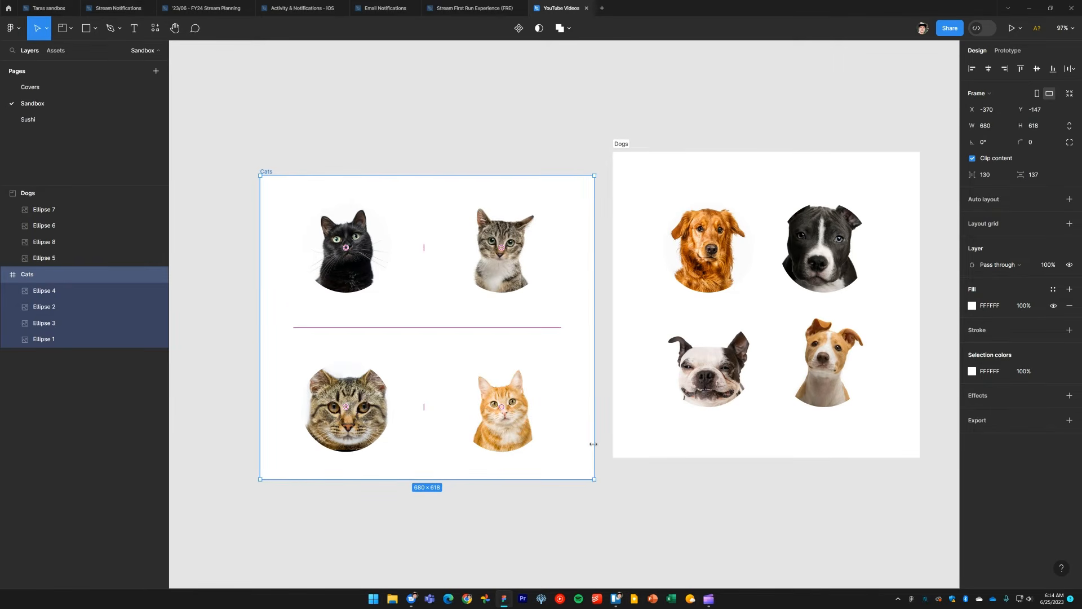
{"action": "key", "text": "Escape"}
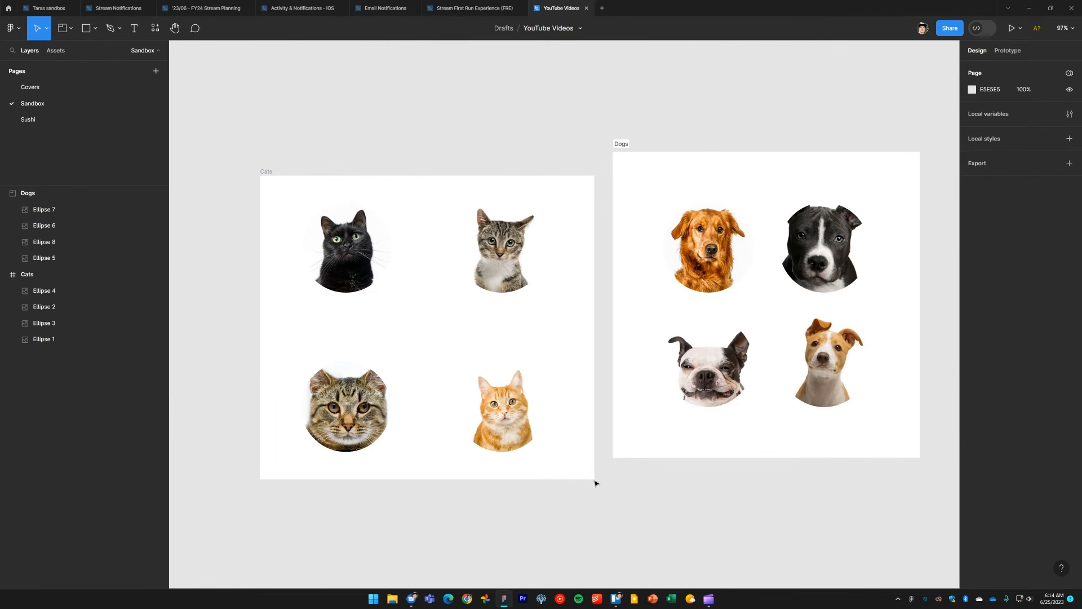
{"action": "left_click", "coordinate": [583, 455]}
{"action": "left_click_drag", "start_coordinate": [591, 479], "coordinate": [595, 480]}
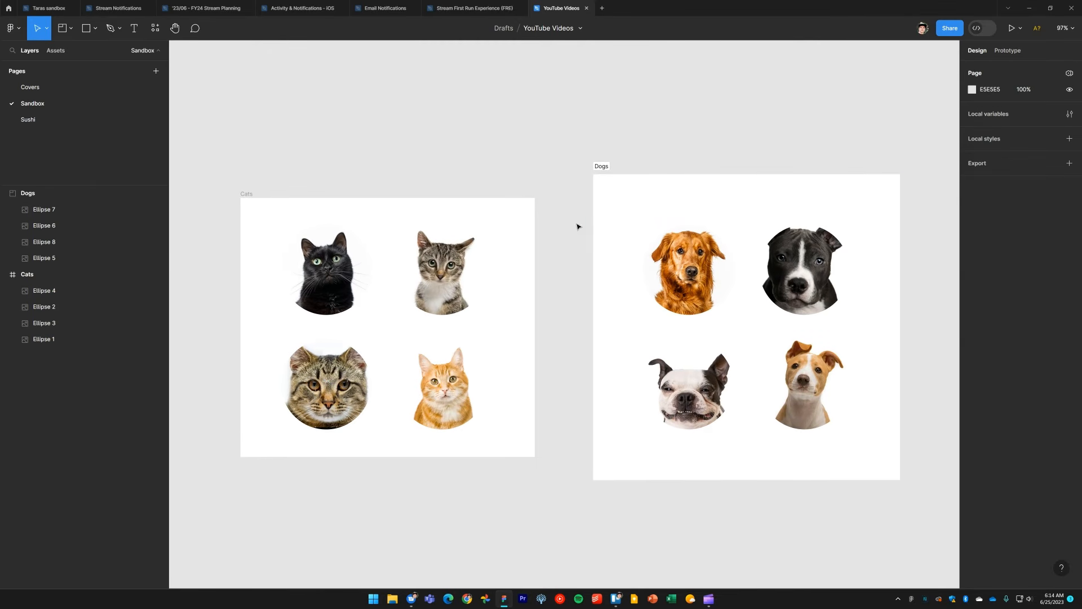
Step: Mark the Dogs section as ready for dev
{"action": "left_click", "coordinate": [602, 168]}
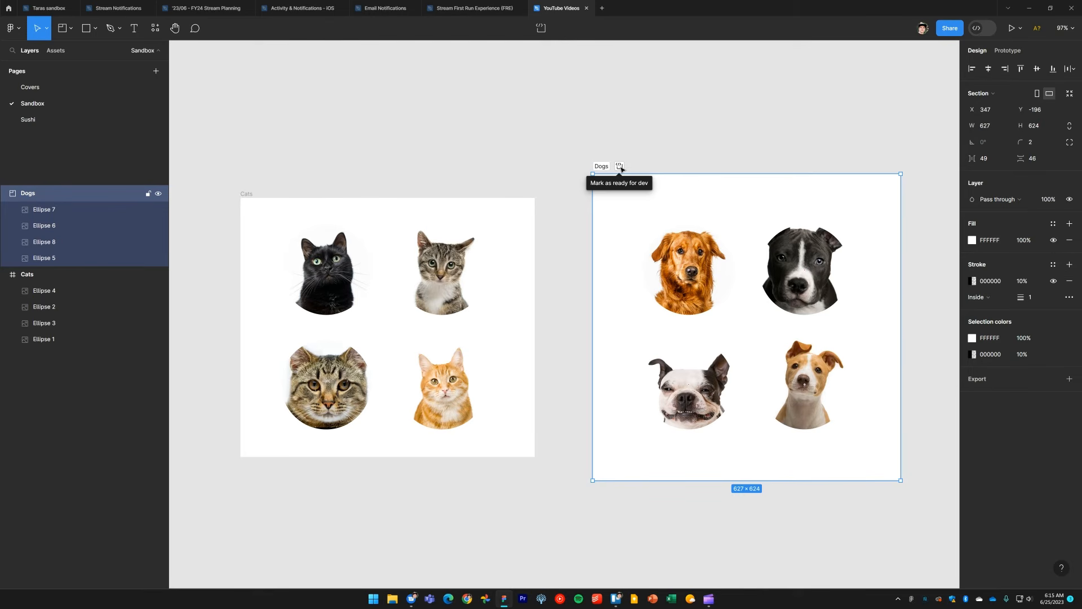
{"action": "left_click", "coordinate": [620, 167]}
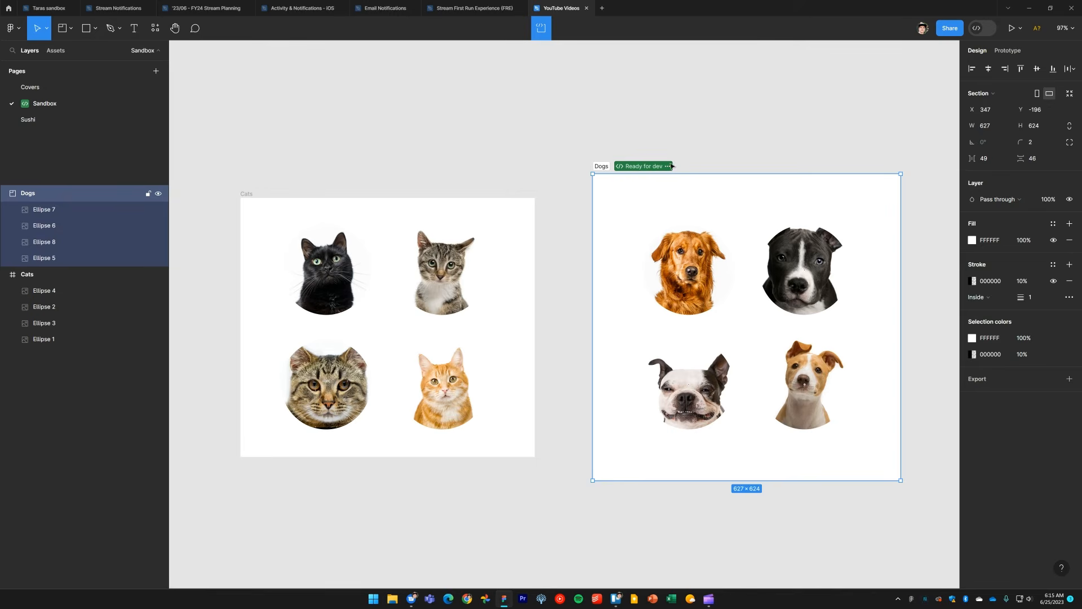
{"action": "left_click", "coordinate": [842, 107]}
Step: Switch to Dev Mode and inspect the Dogs section listed as ready for development
{"action": "left_click", "coordinate": [978, 28]}
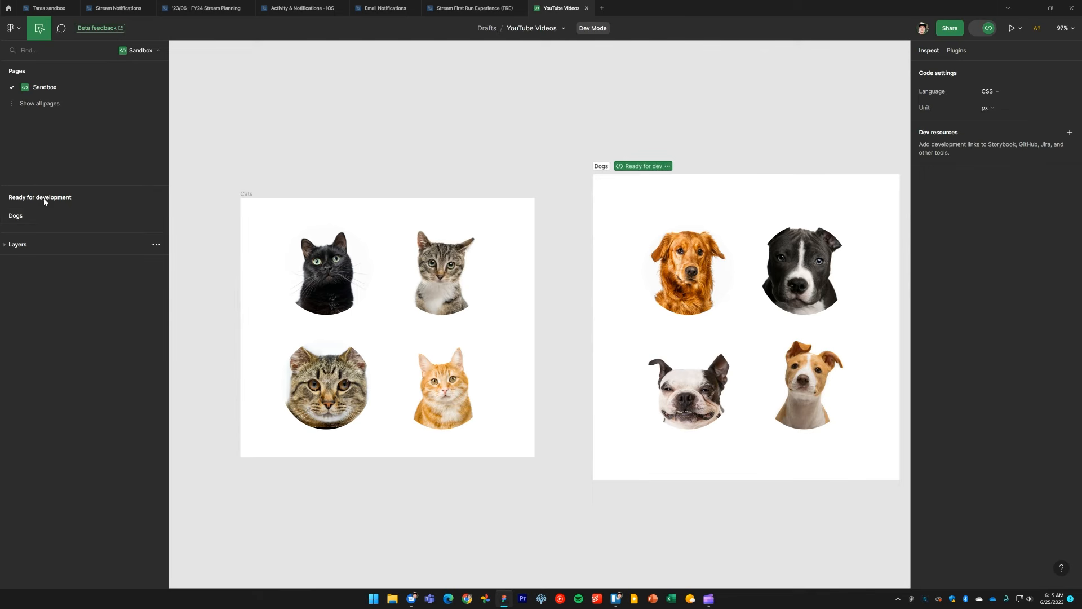
{"action": "left_click", "coordinate": [19, 218]}
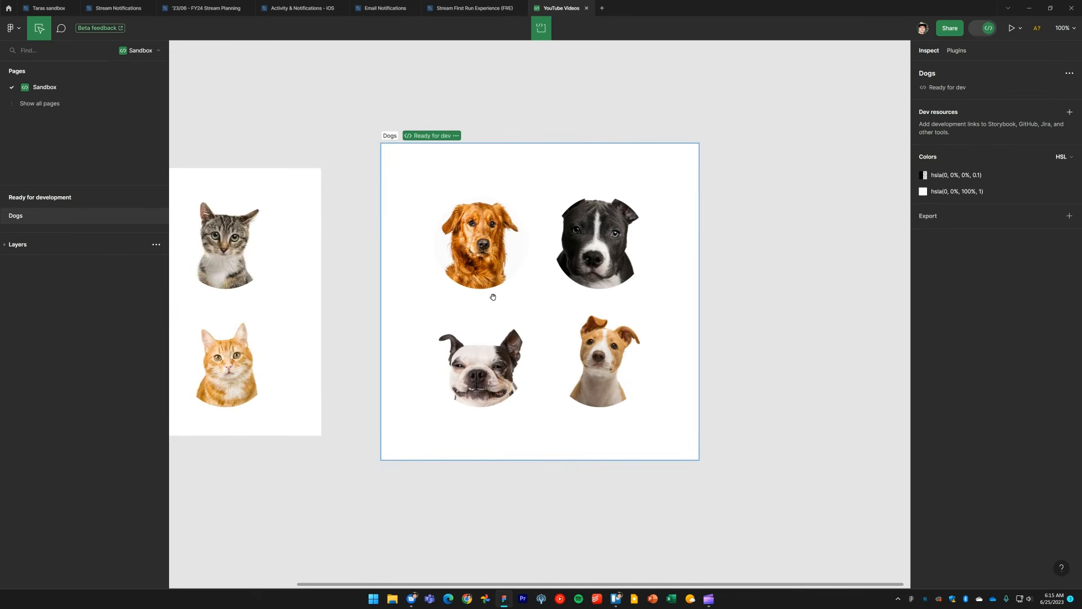
{"action": "scroll", "coordinate": [524, 289], "scroll_direction": "up", "scroll_amount": 2}
{"action": "scroll", "coordinate": [525, 289], "scroll_direction": "up", "scroll_amount": 2}
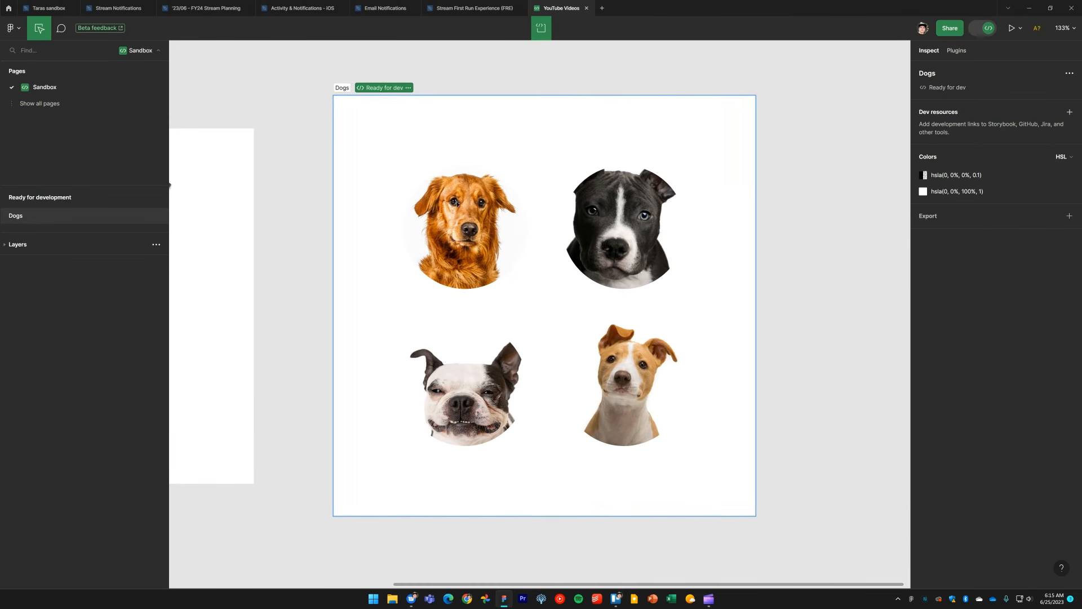
Step: Leave Dev Mode and remove the ready status from the Dogs section
{"action": "key", "text": "shift+d"}
{"action": "left_click", "coordinate": [624, 155]}
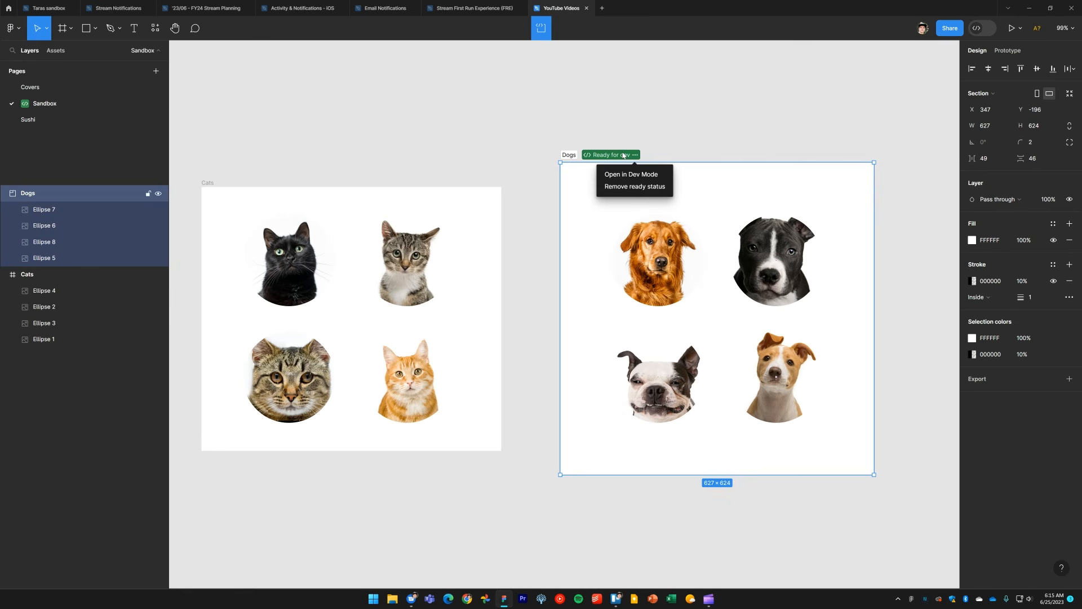
{"action": "left_click", "coordinate": [628, 187]}
{"action": "scroll", "coordinate": [554, 263], "scroll_direction": "left", "scroll_amount": 1}
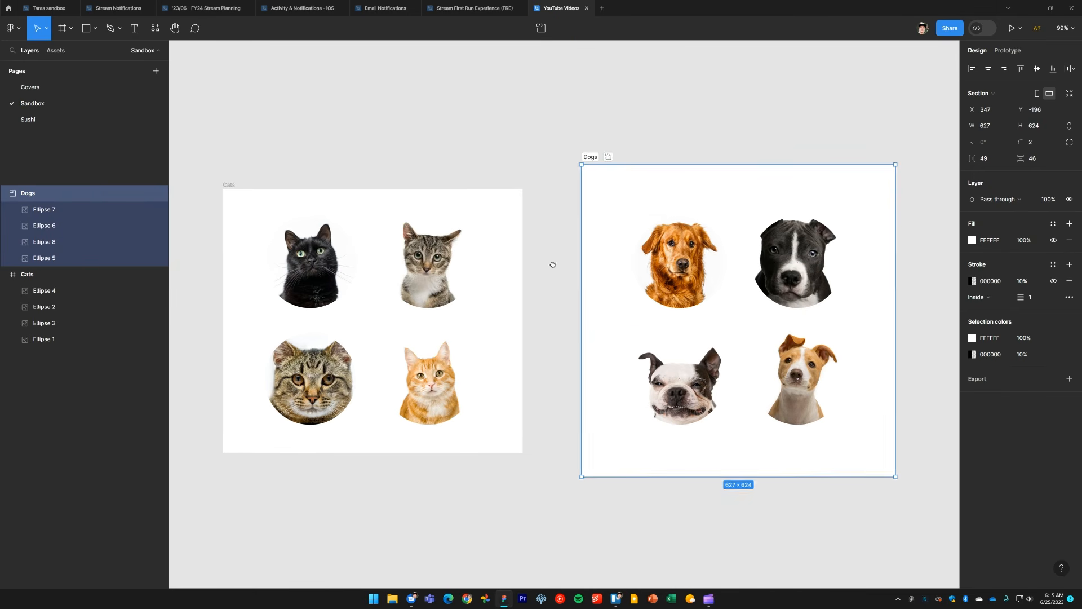
{"action": "left_click", "coordinate": [559, 331]}
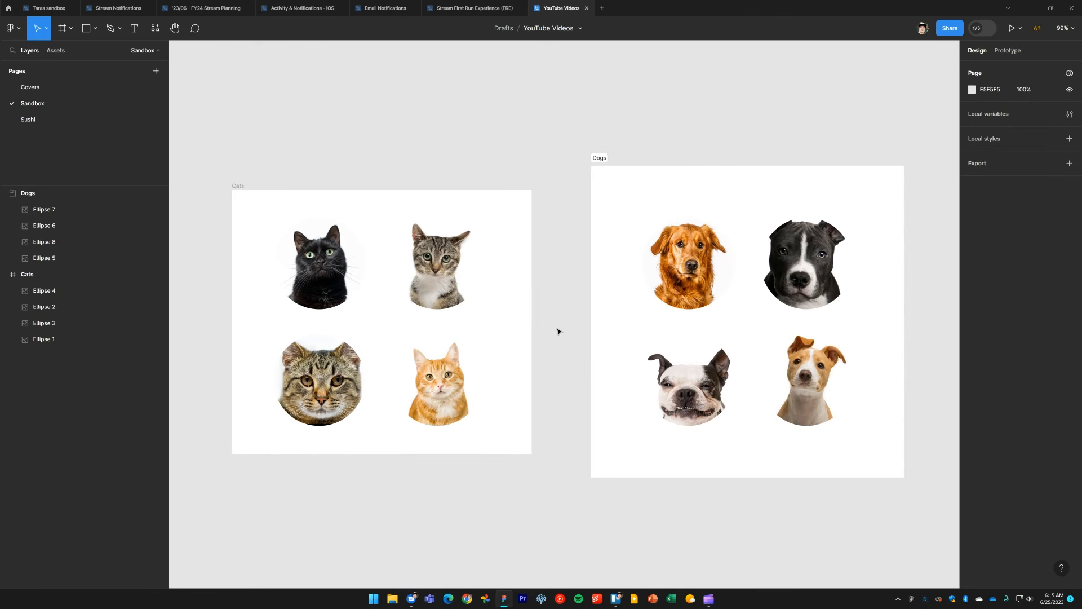
Step: Add the text "layouts" above the Cats frame
{"action": "key", "text": "t"}
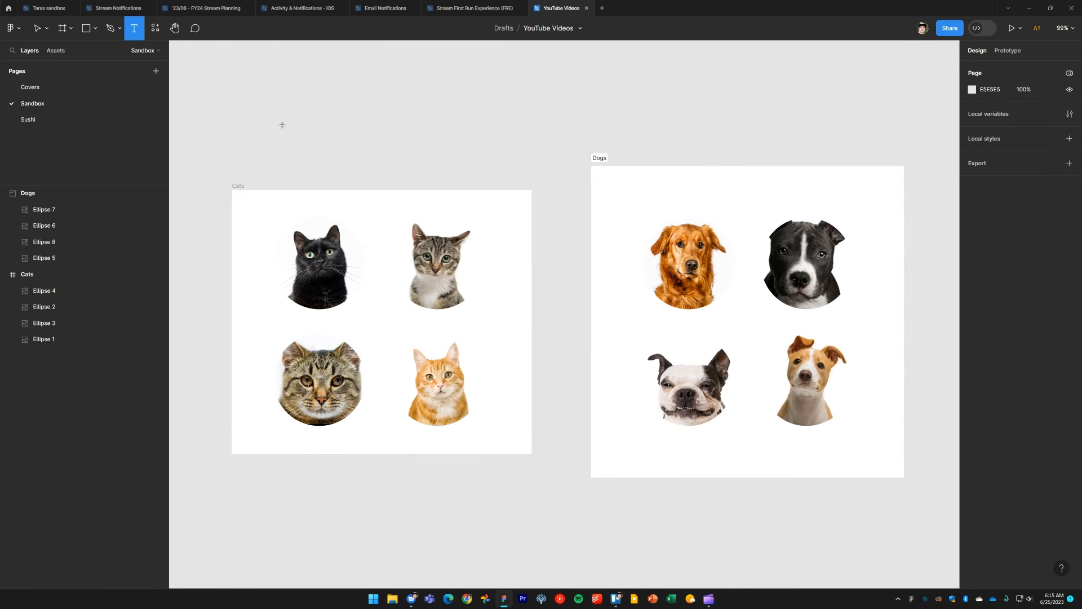
{"action": "left_click", "coordinate": [282, 124]}
{"action": "type", "text": "layouts"}
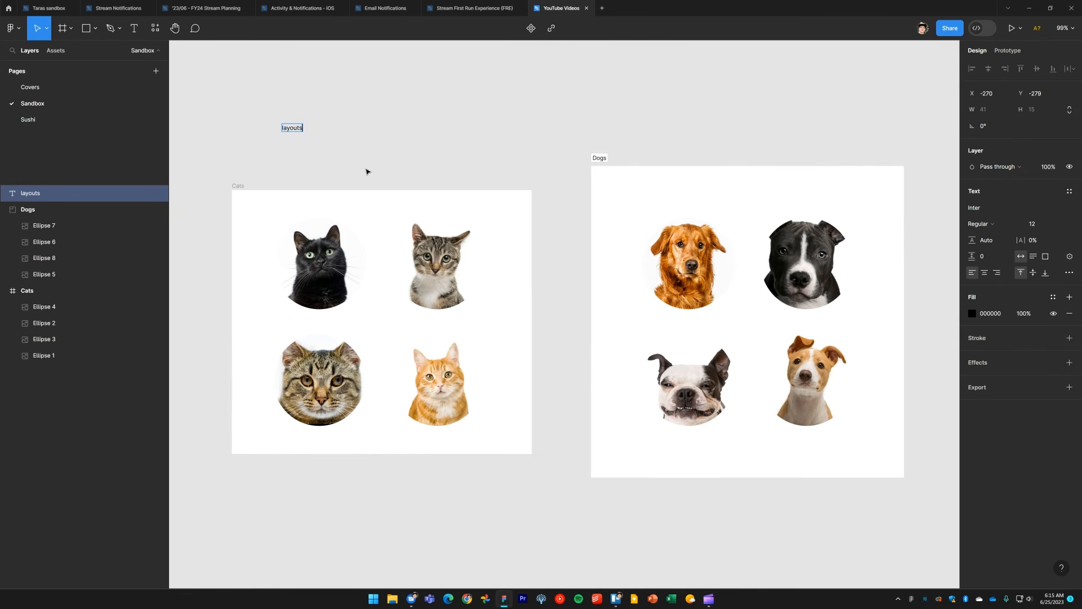
{"action": "left_click", "coordinate": [366, 170]}
Step: Scale the "layouts" text up to about 304 × 109 with the Scale tool
{"action": "left_click_drag", "start_coordinate": [338, 157], "coordinate": [245, 93]}
{"action": "key", "text": "k"}
{"action": "left_click_drag", "start_coordinate": [310, 128], "coordinate": [402, 138]}
{"action": "scroll", "coordinate": [449, 213], "scroll_direction": "up", "scroll_amount": 2}
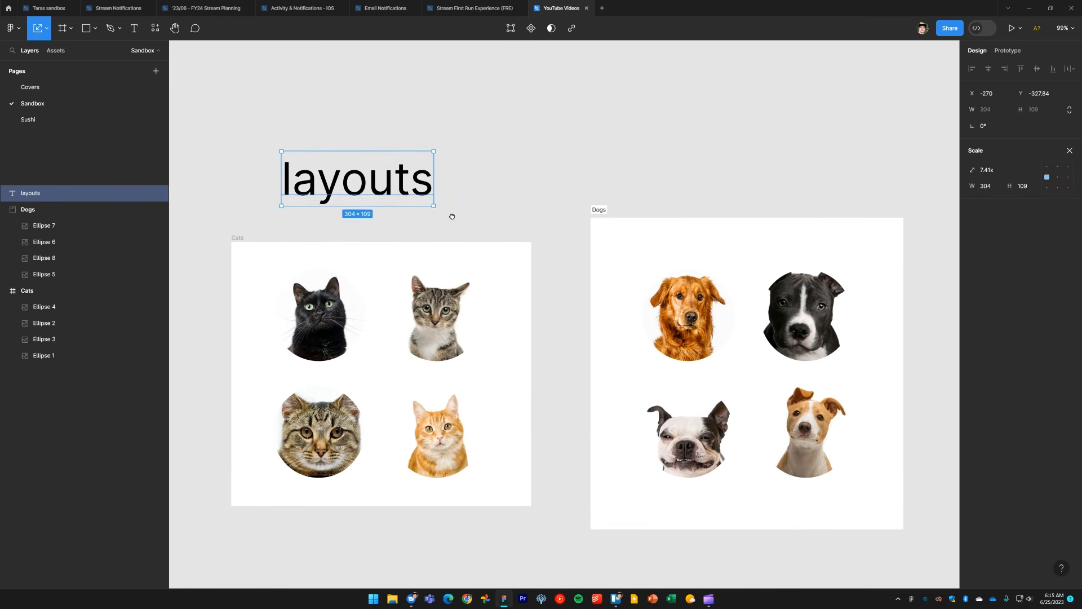
{"action": "key", "text": "Escape"}
Step: Duplicate the "layouts" text above the Dogs section and rewrite it as "presentations" and "dev handoff" on two lines
{"action": "left_click_drag", "start_coordinate": [393, 198], "coordinate": [758, 125]}
{"action": "double_click", "coordinate": [758, 125]}
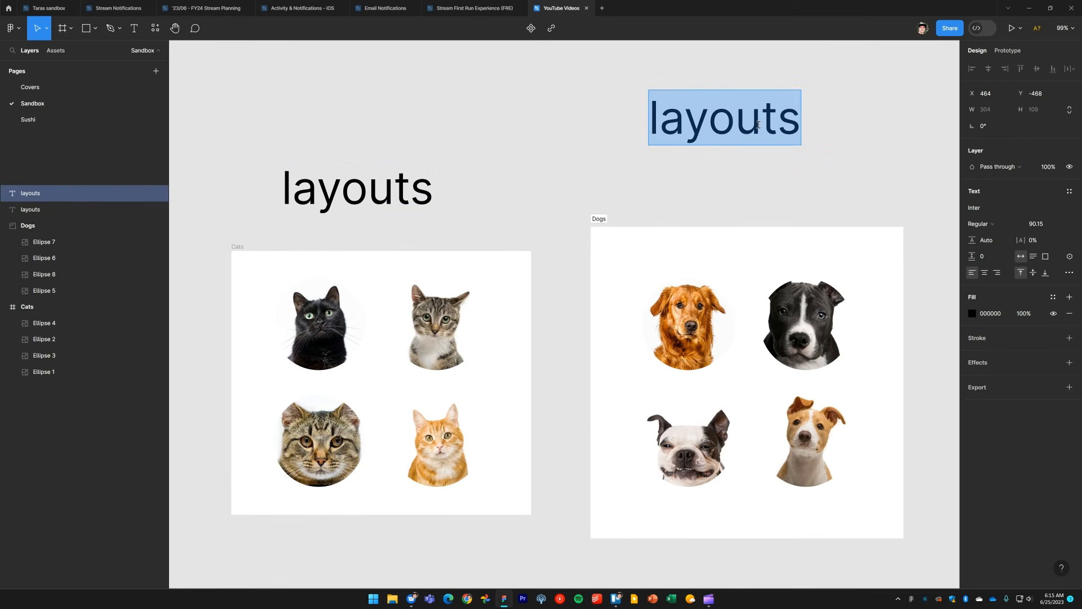
{"action": "type", "text": "presentatio"}
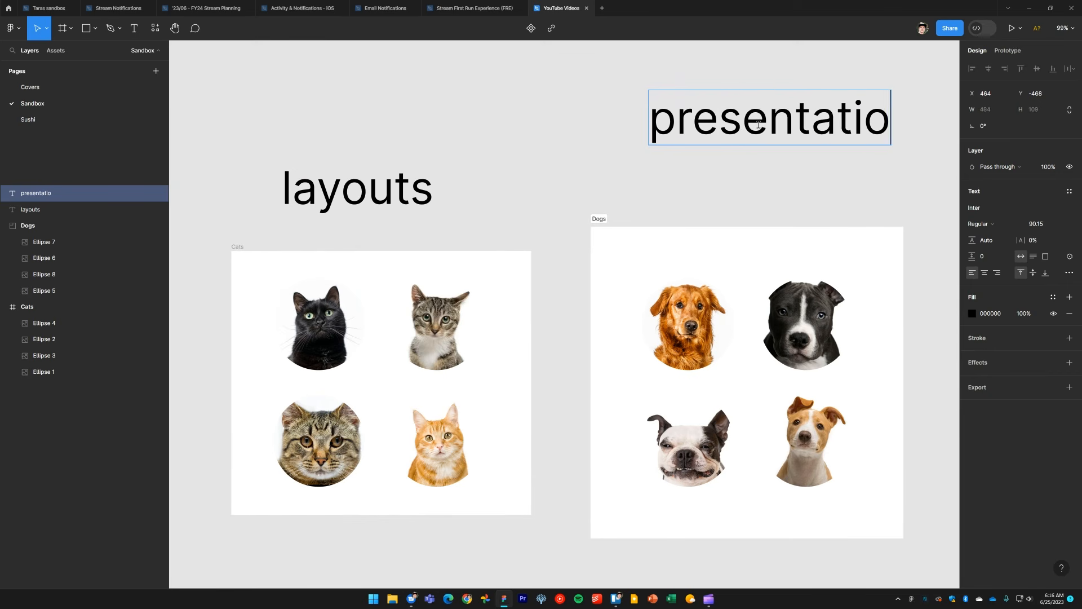
{"action": "type", "text": "ns"}
{"action": "key", "text": "Return"}
{"action": "type", "text": "dev "}
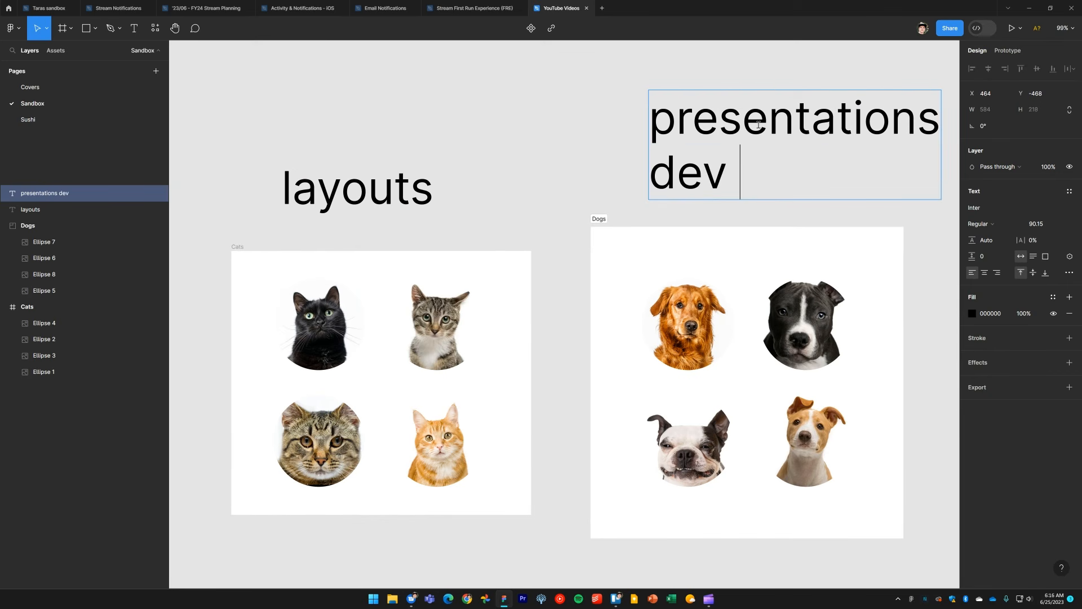
{"action": "type", "text": "handoff"}
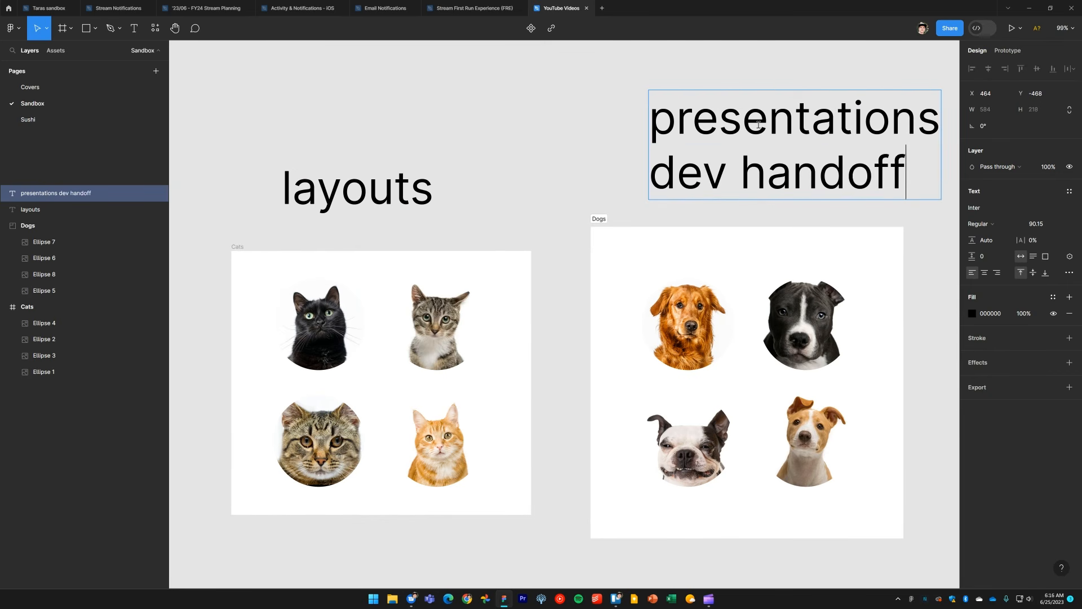
{"action": "key", "text": "Escape"}
{"action": "left_click_drag", "start_coordinate": [750, 172], "coordinate": [702, 176]}
{"action": "left_click", "coordinate": [547, 166]}
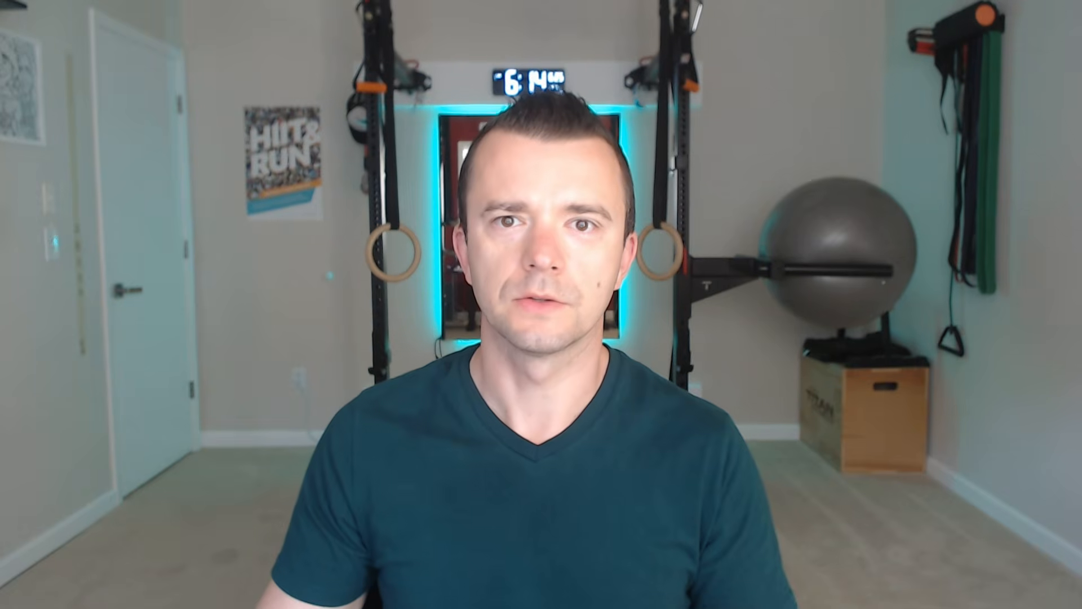